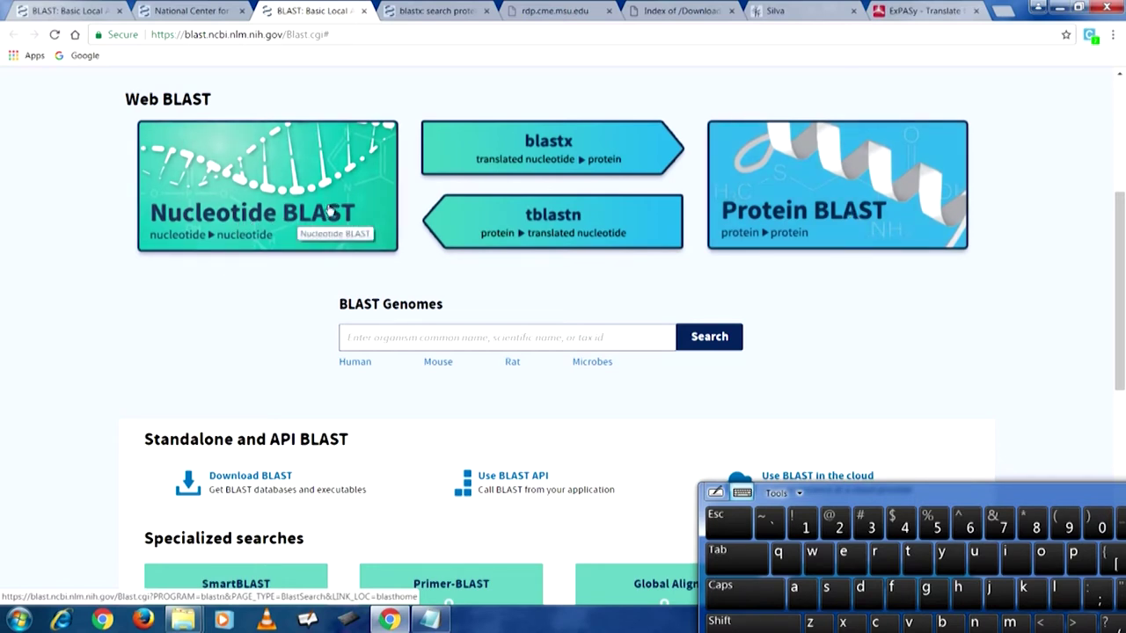
Step: Enlarge the WellA01G3+8F Notepad text to 14-point font, select the sequence, and return to the browser
left_click(429, 620)
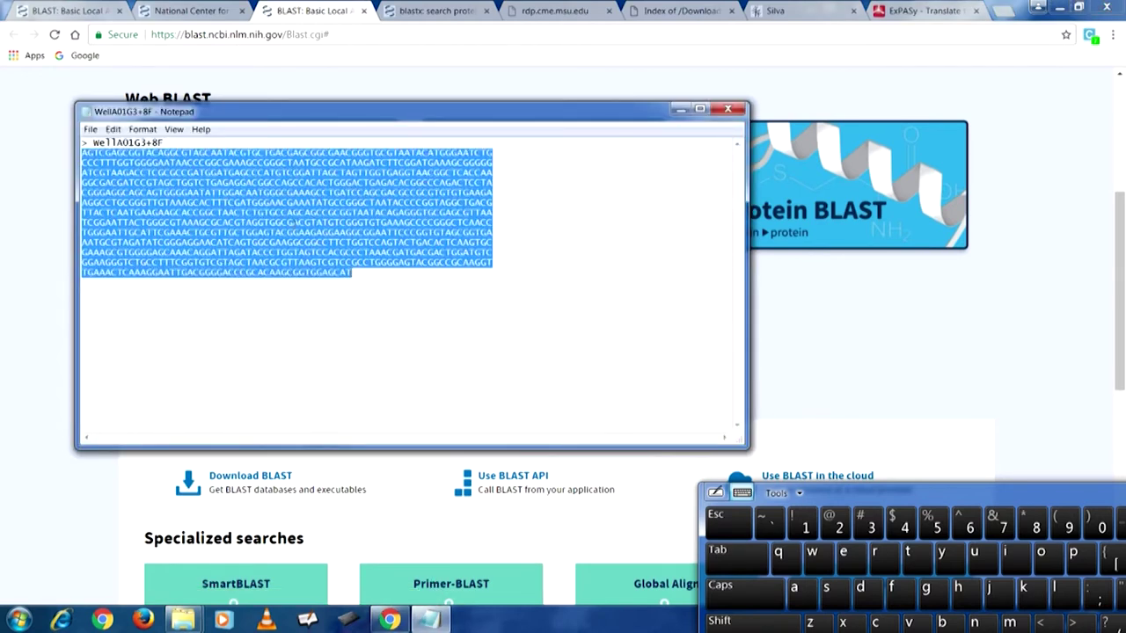
left_click(272, 196)
left_click(143, 130)
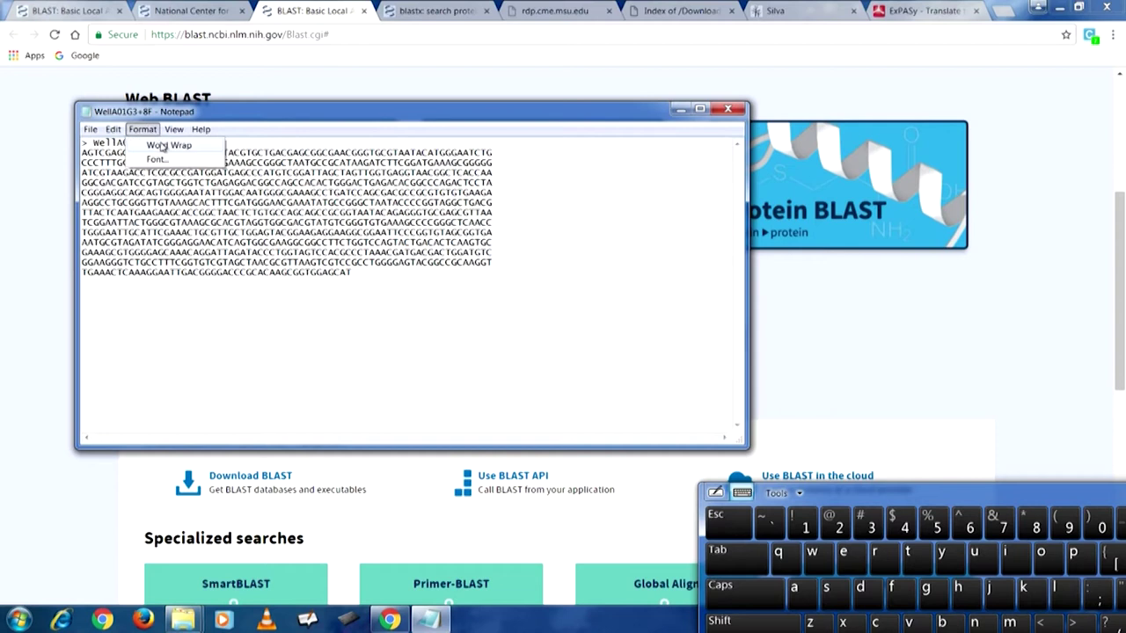
left_click(160, 160)
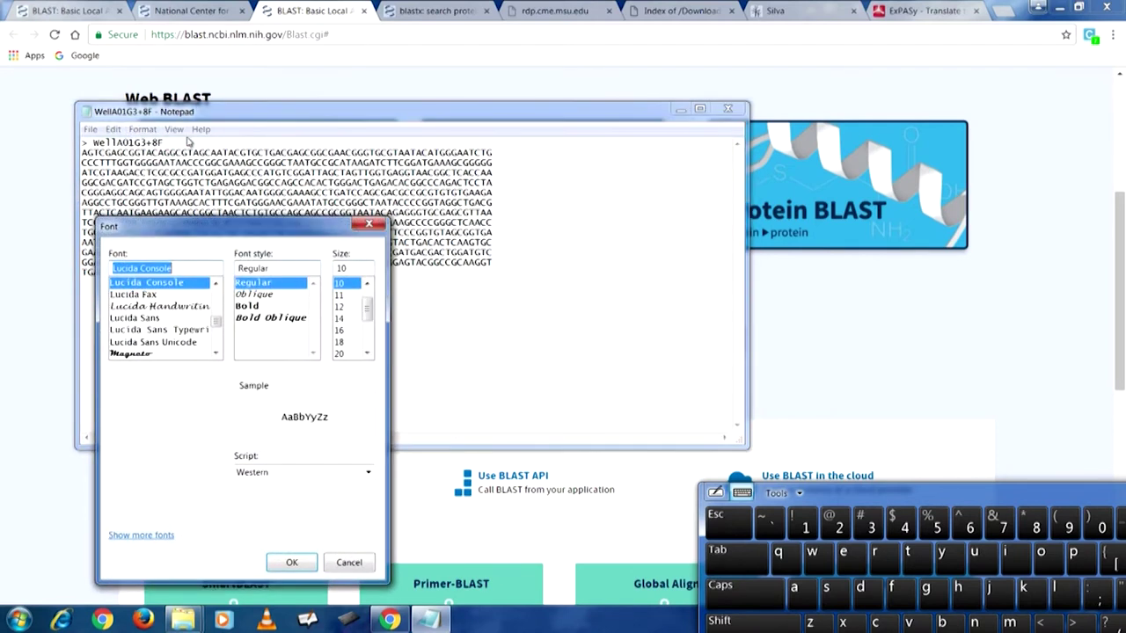
left_click(345, 318)
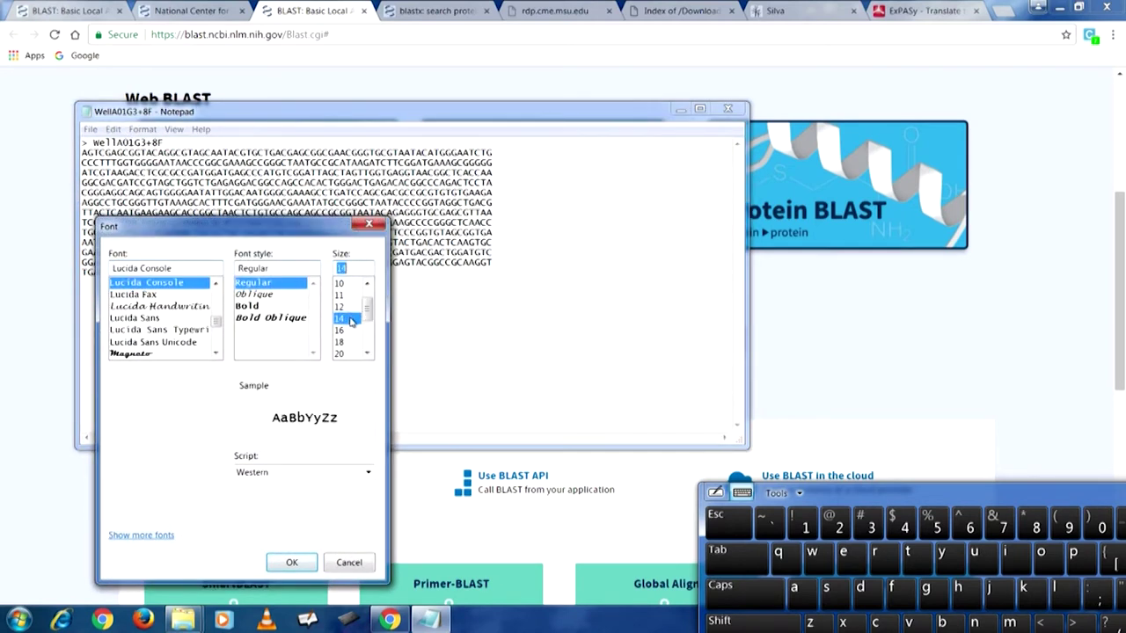
left_click(292, 563)
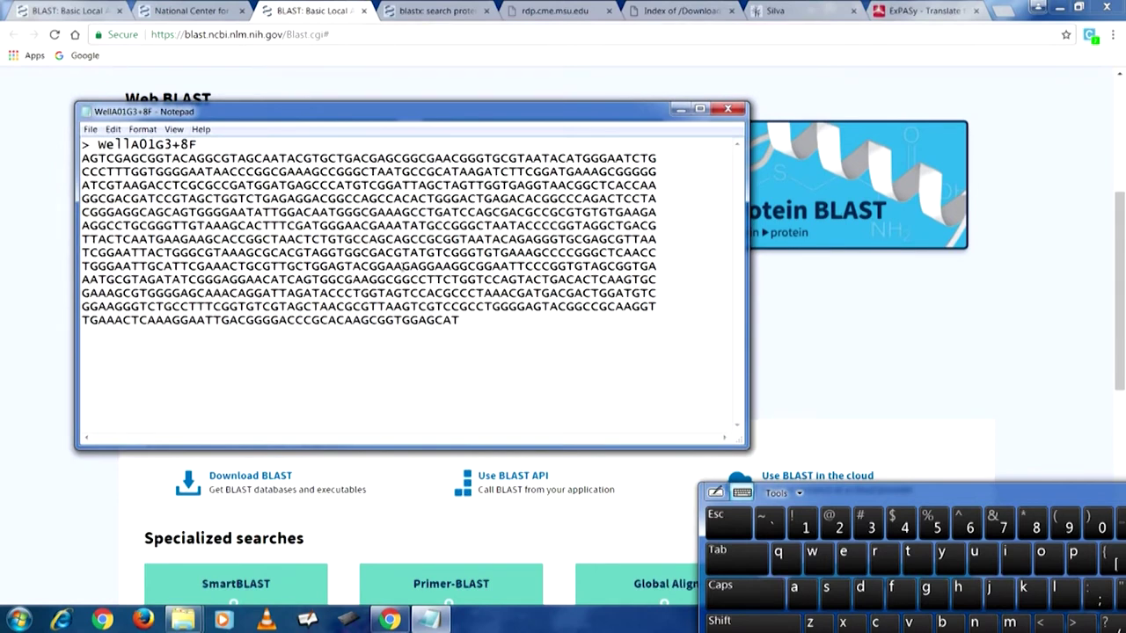
left_click_drag(457, 320, 72, 165)
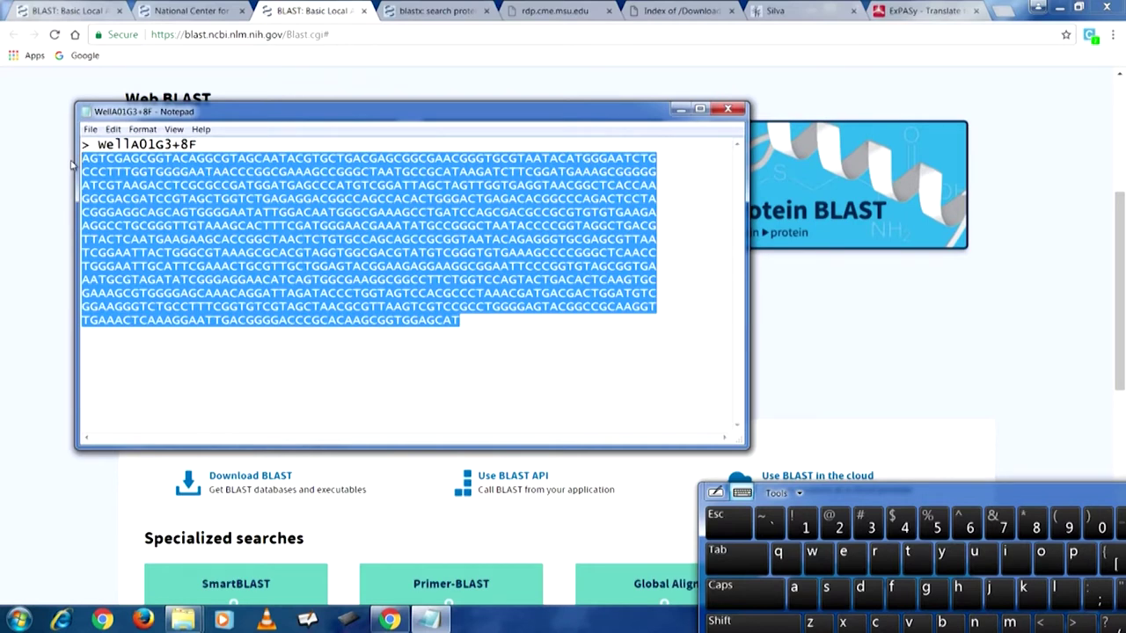
left_click(766, 343)
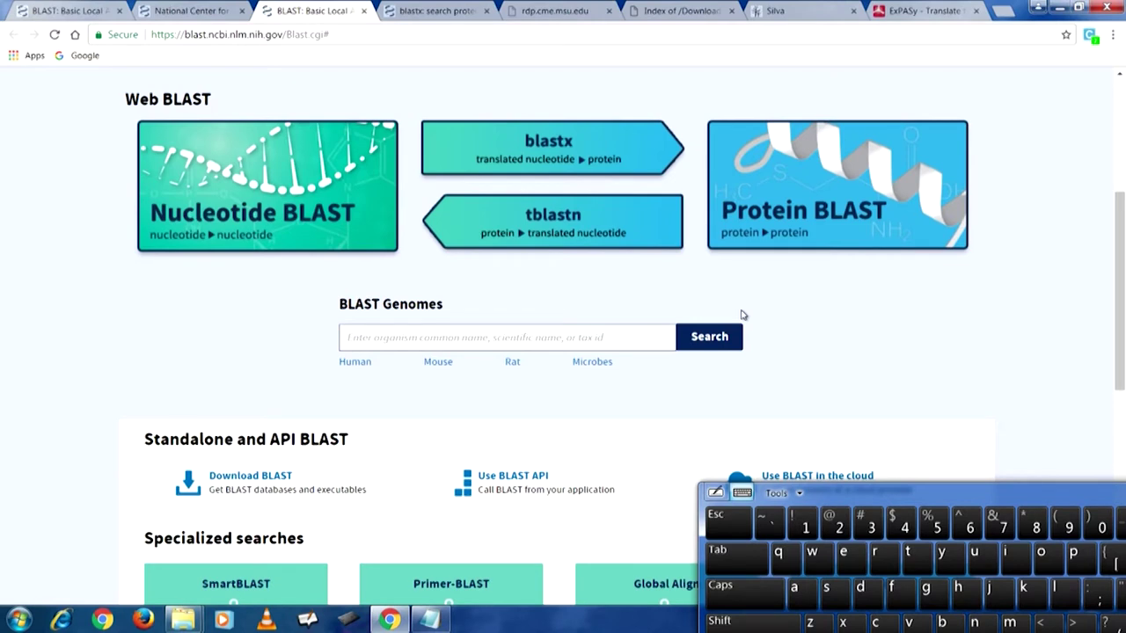
Step: Open the Standard Nucleotide BLAST form and bring the WellA01G3+8F Notepad file forward
left_click(207, 211)
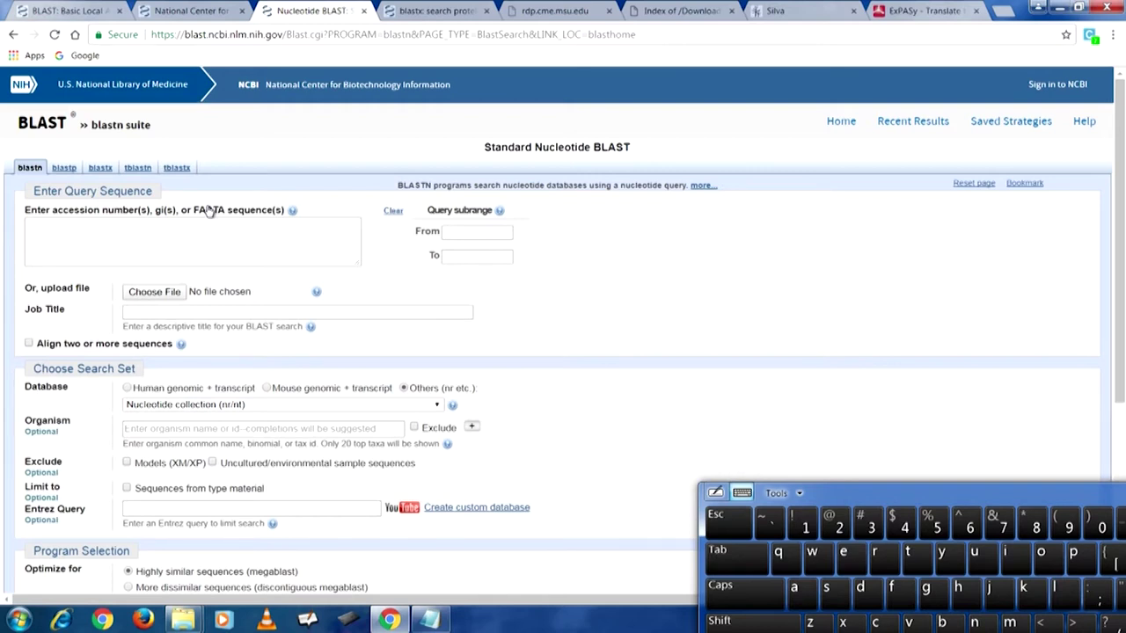
left_click(76, 16)
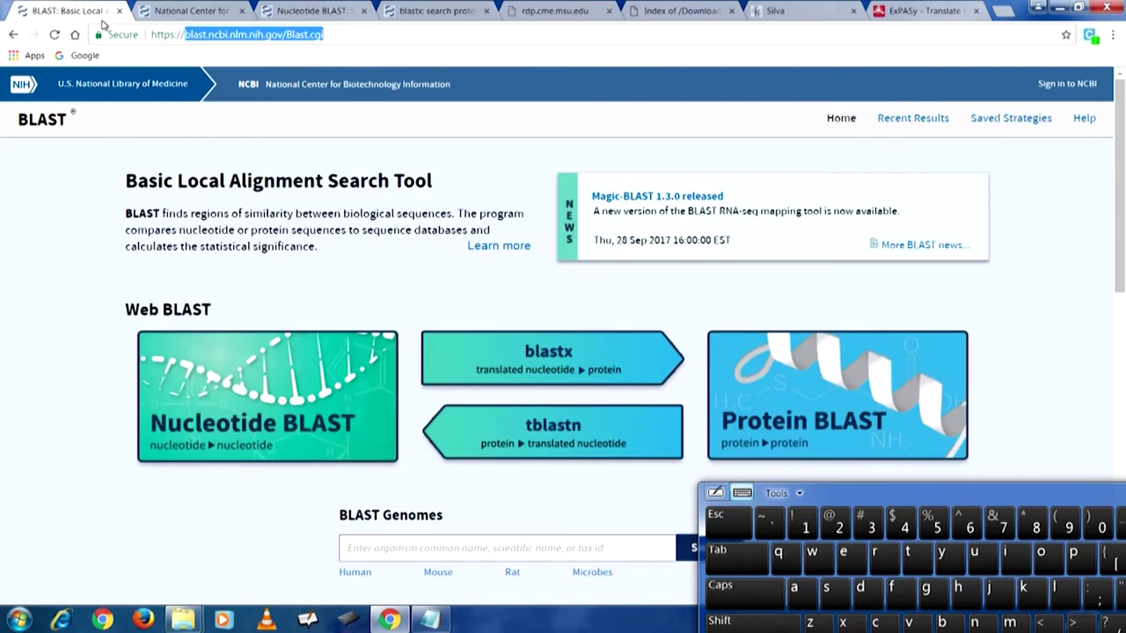
left_click(304, 10)
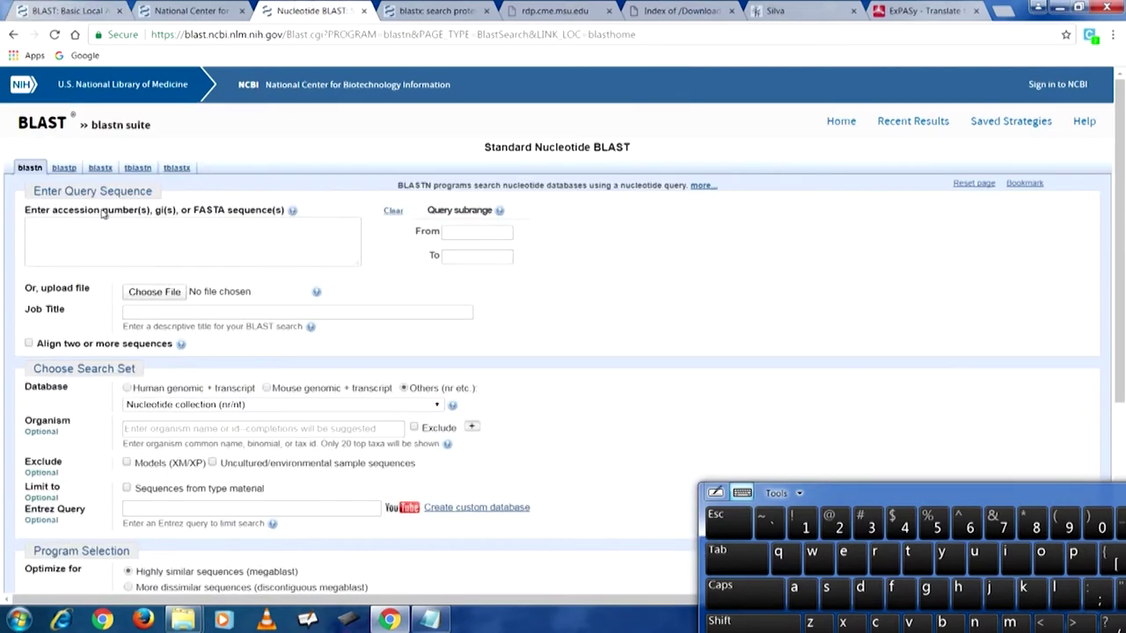
left_click(429, 620)
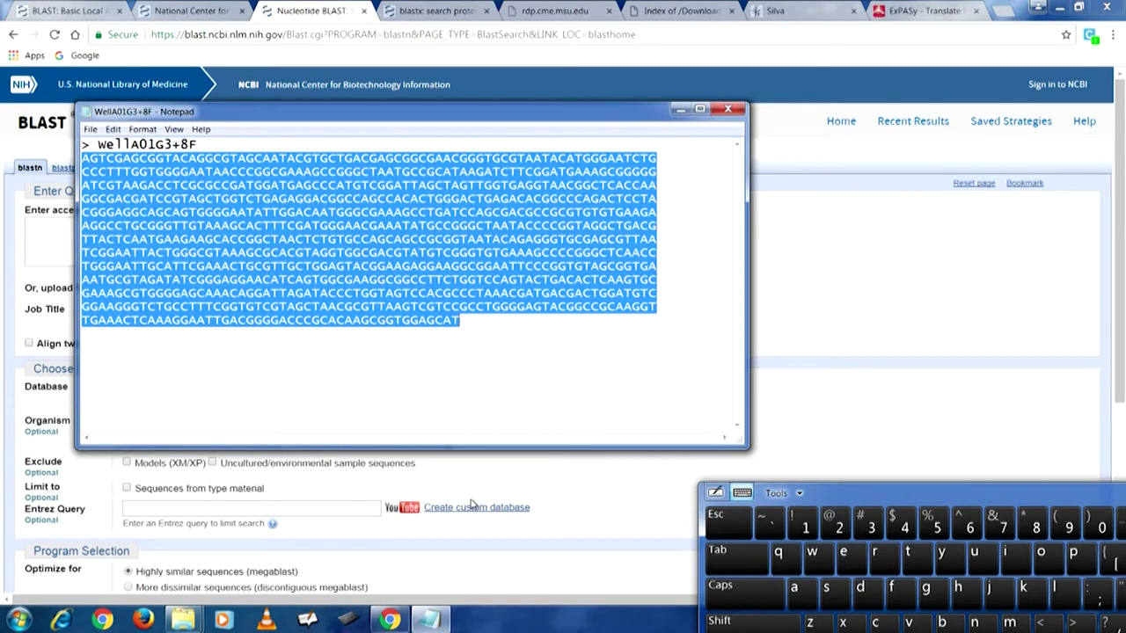
Step: Copy the whole WellA01G3+8F FASTA entry, header included, from Notepad
left_click_drag(457, 320, 76, 130)
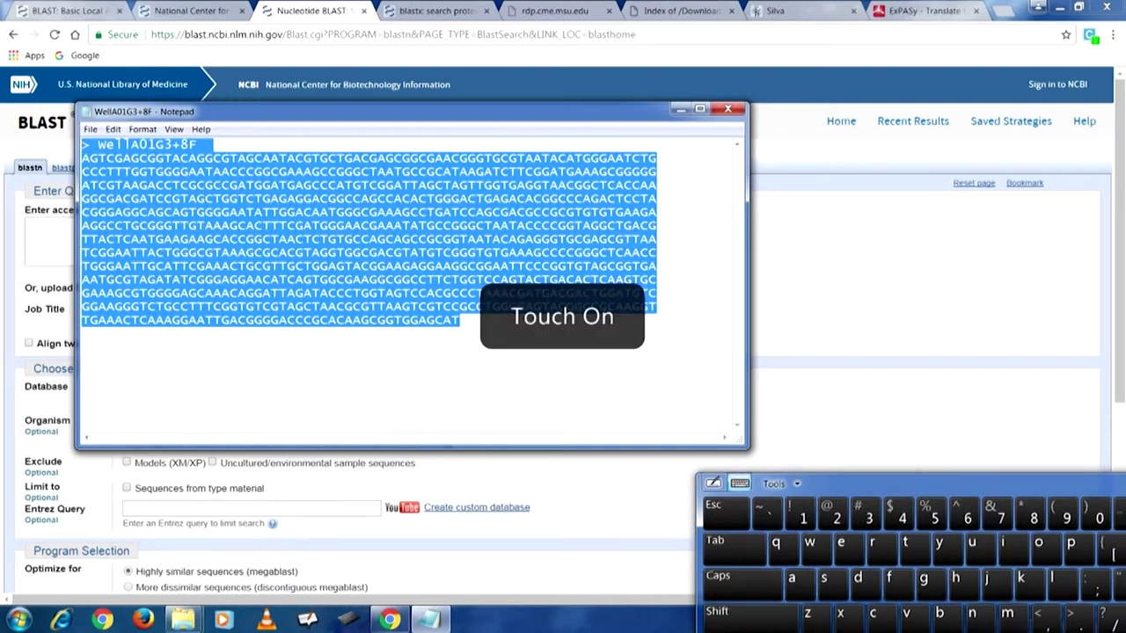
left_click_drag(880, 492, 865, 349)
left_click(715, 512)
left_click(862, 480)
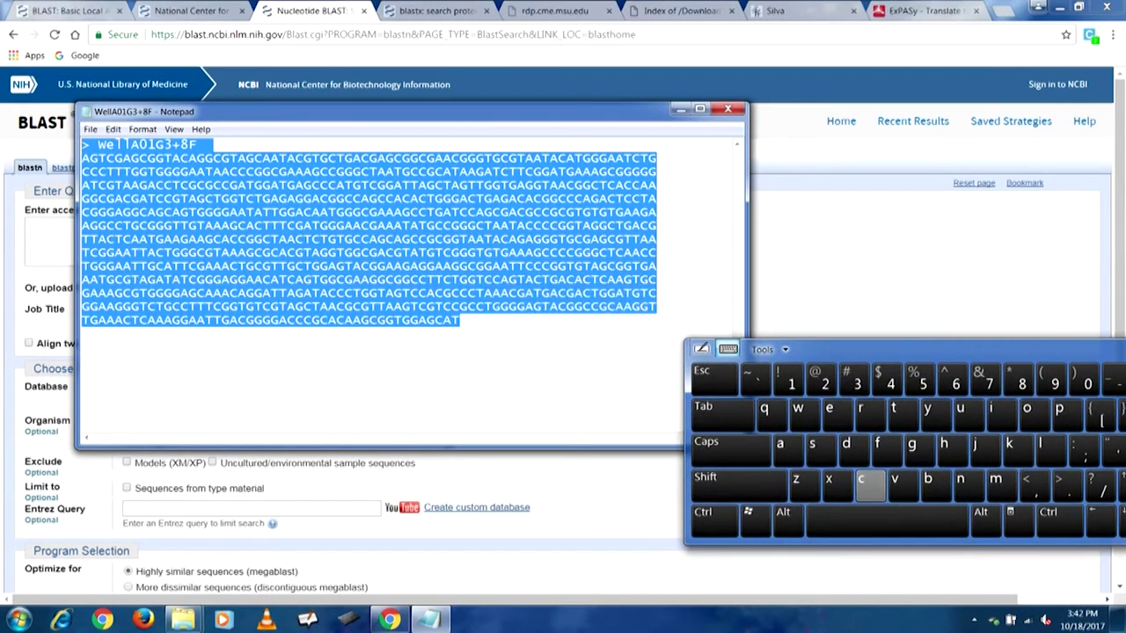
left_click_drag(352, 111, 691, 157)
Step: Paste the FASTA entry into the query box so the Job Title fills with WellA01G3+8F
left_click(194, 242)
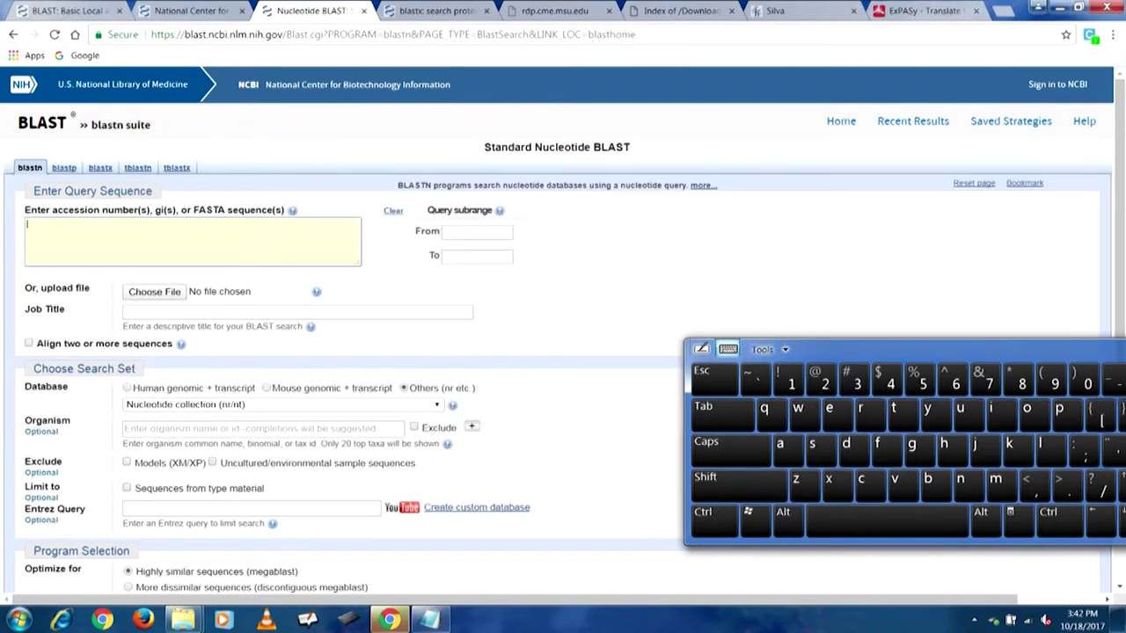
right_click(220, 227)
left_click(278, 322)
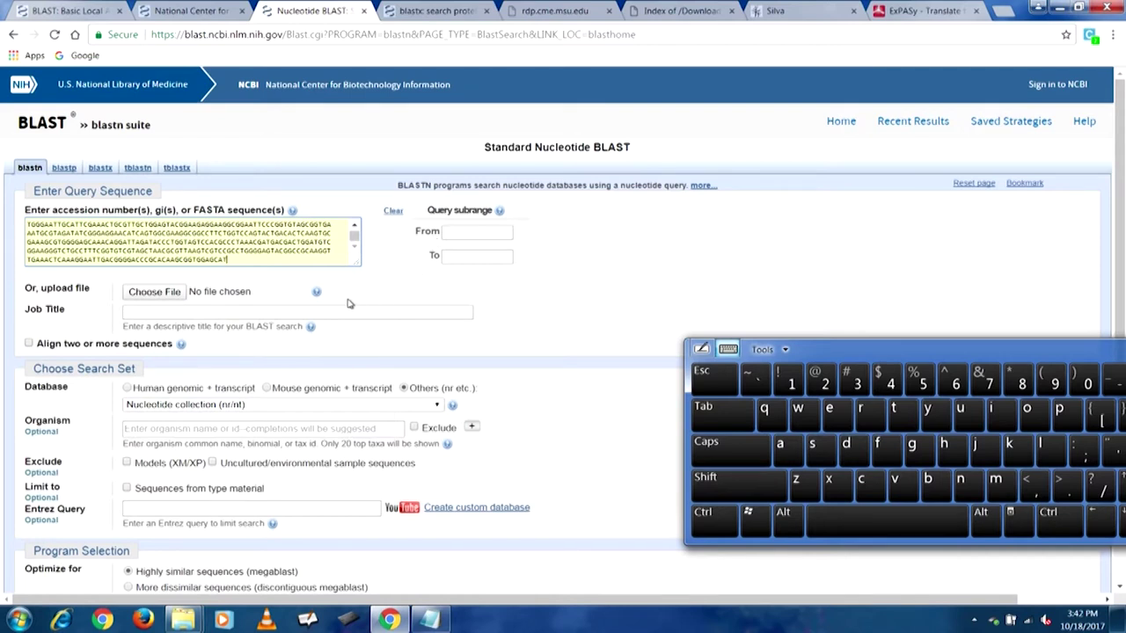
scroll(350, 235, "up", 3)
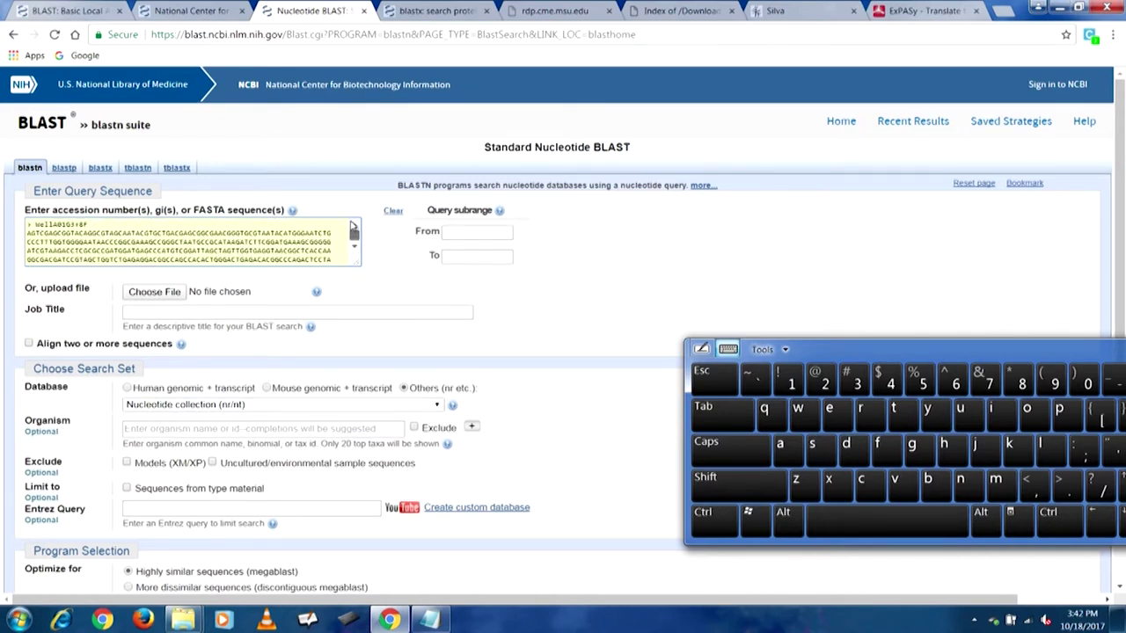
left_click_drag(100, 225, 21, 232)
left_click(352, 267)
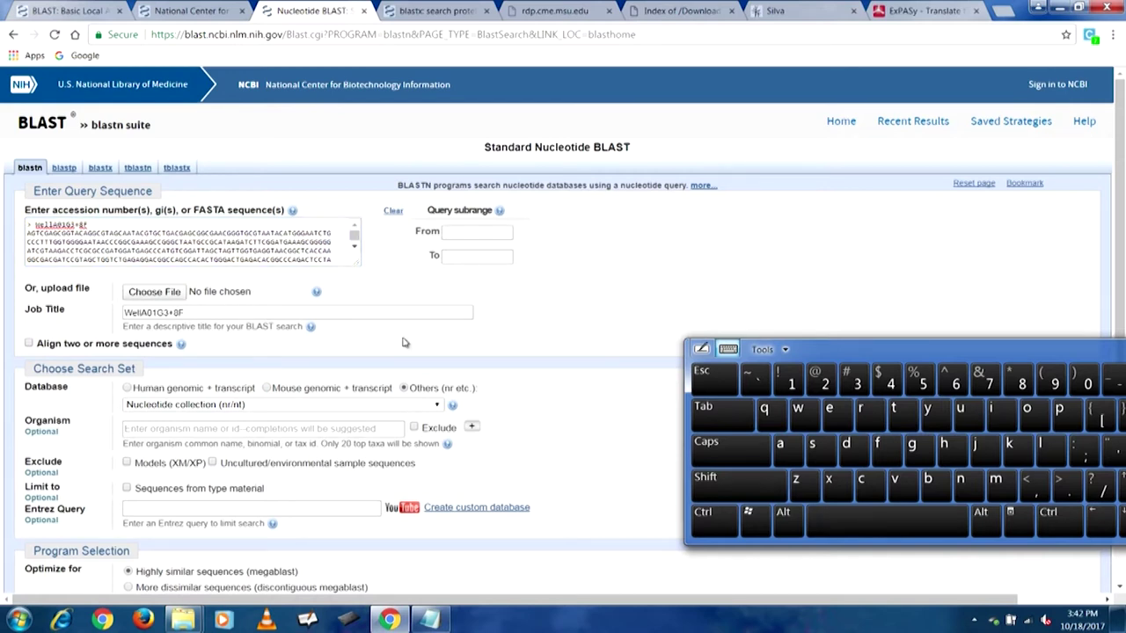
Step: Review the Exclude and Limit options, leave them unchecked, and submit the megablast search against nr/nt
left_click_drag(526, 357, 519, 325)
left_click(519, 325)
left_click_drag(1119, 246, 1101, 326)
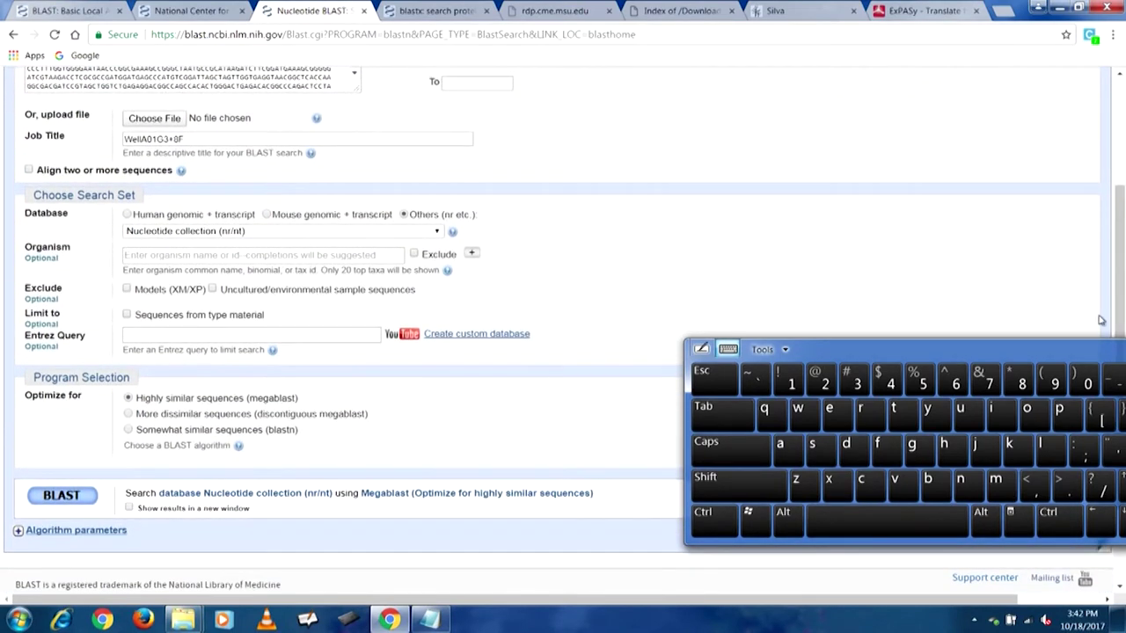
left_click(212, 289)
left_click_drag(146, 315, 179, 324)
left_click(213, 290)
left_click_drag(269, 318, 146, 322)
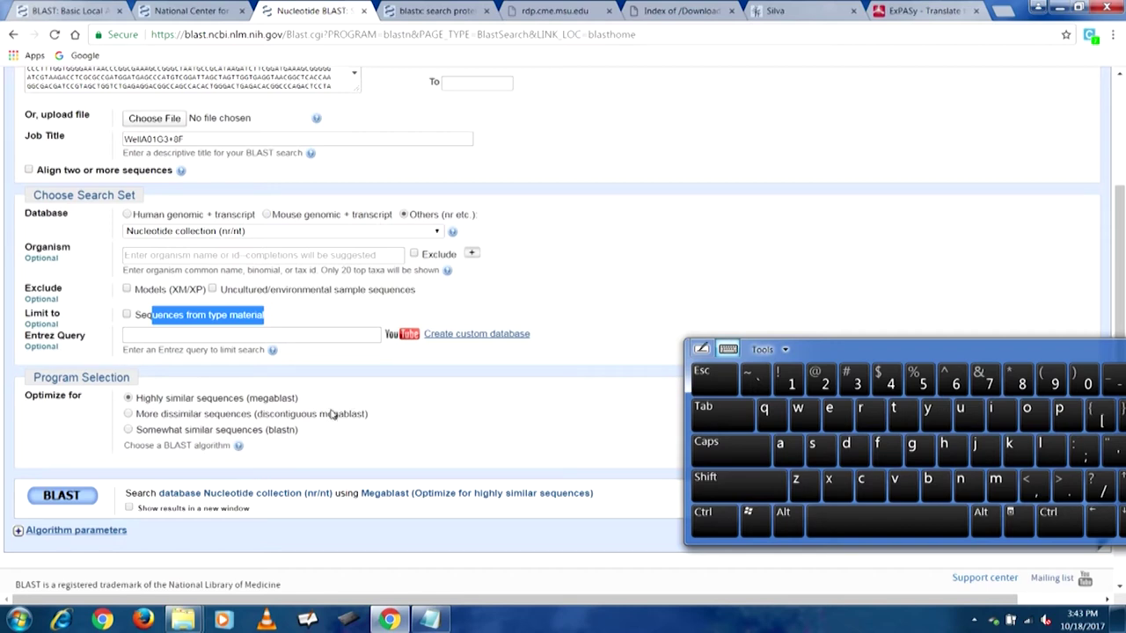
left_click(62, 495)
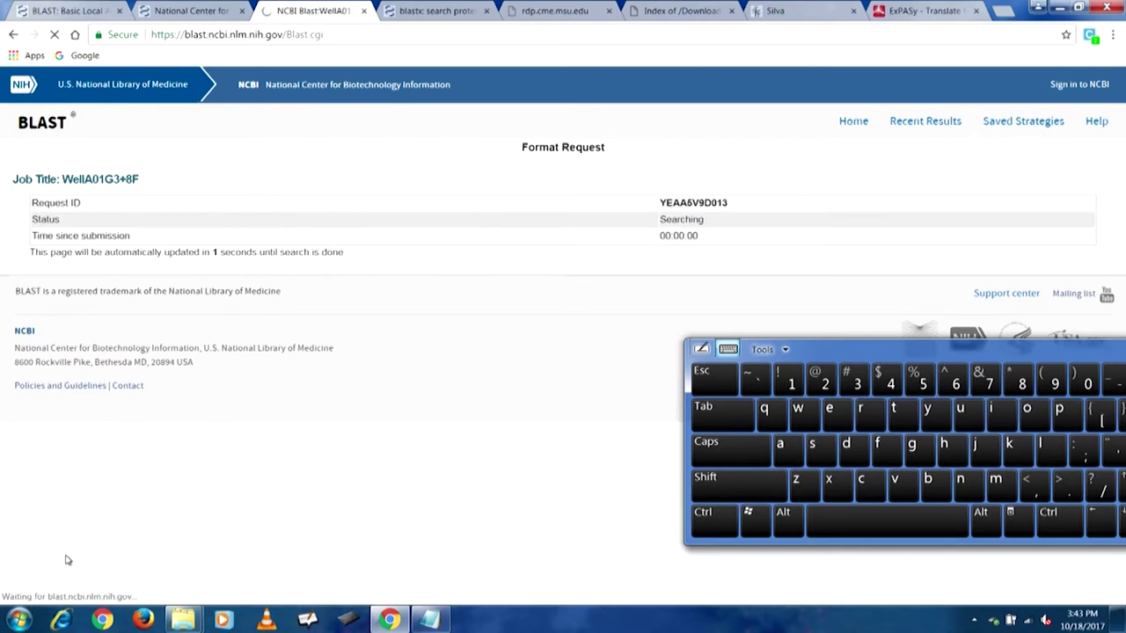
left_click_drag(852, 344, 843, 397)
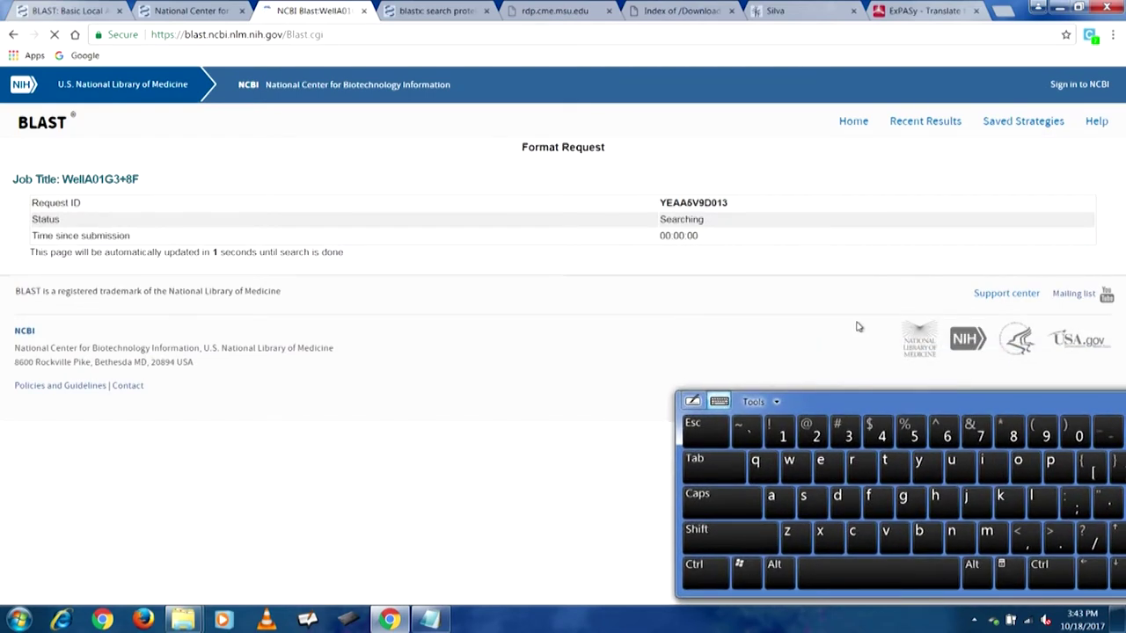
left_click_drag(34, 182, 126, 182)
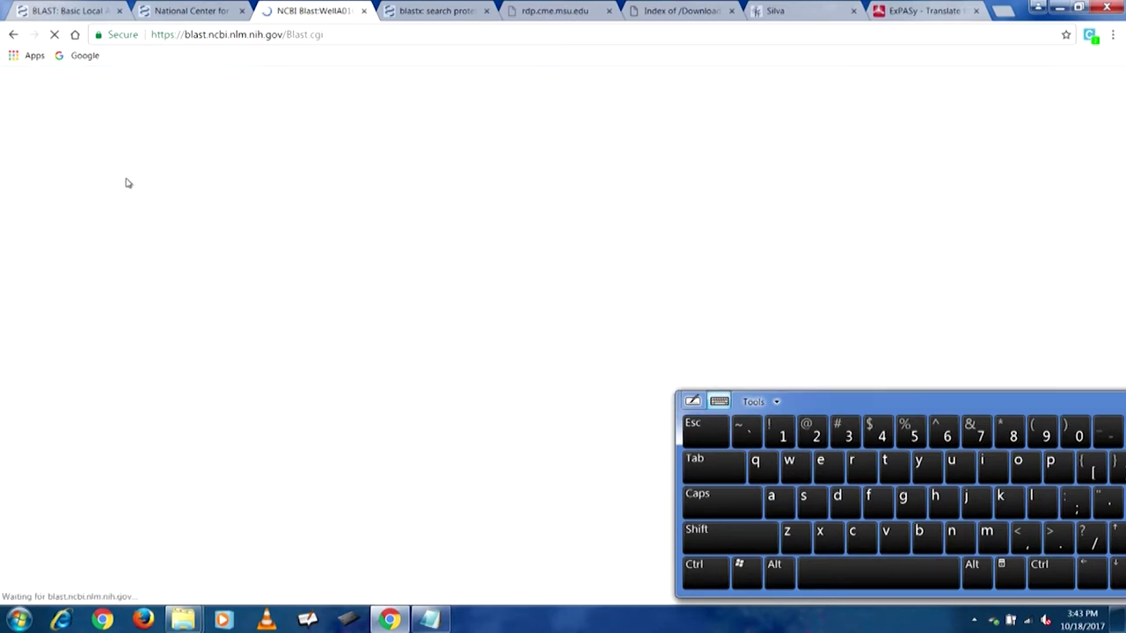
left_click(299, 220)
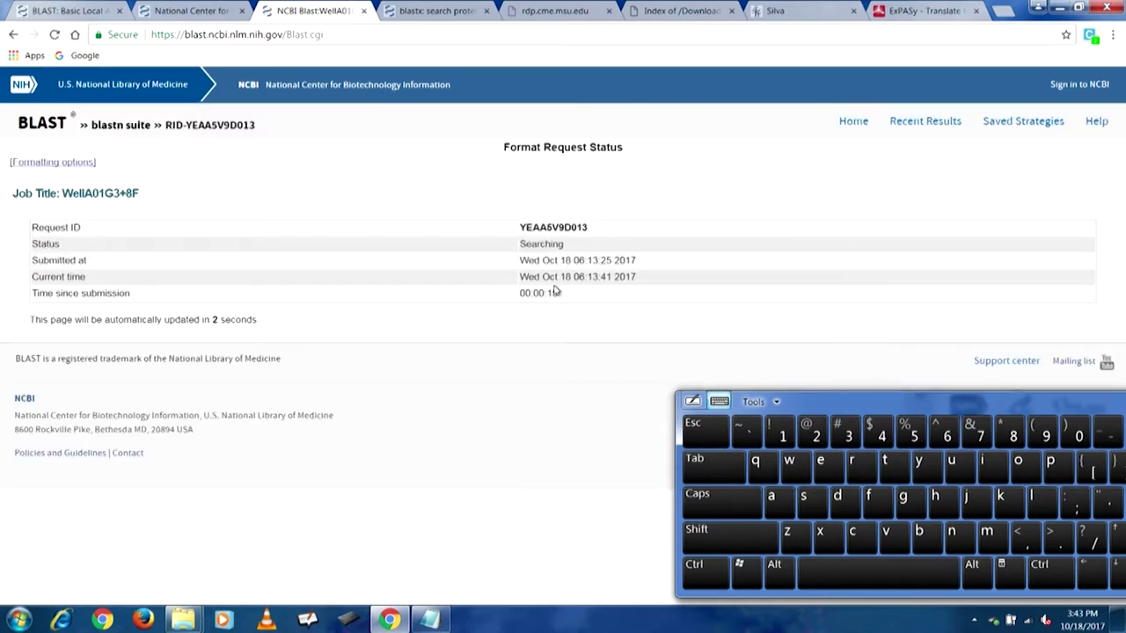
left_click_drag(560, 295, 518, 294)
Step: Paste the full WellA01G3+8F FASTA entry into the blastx form's query box
left_click(428, 13)
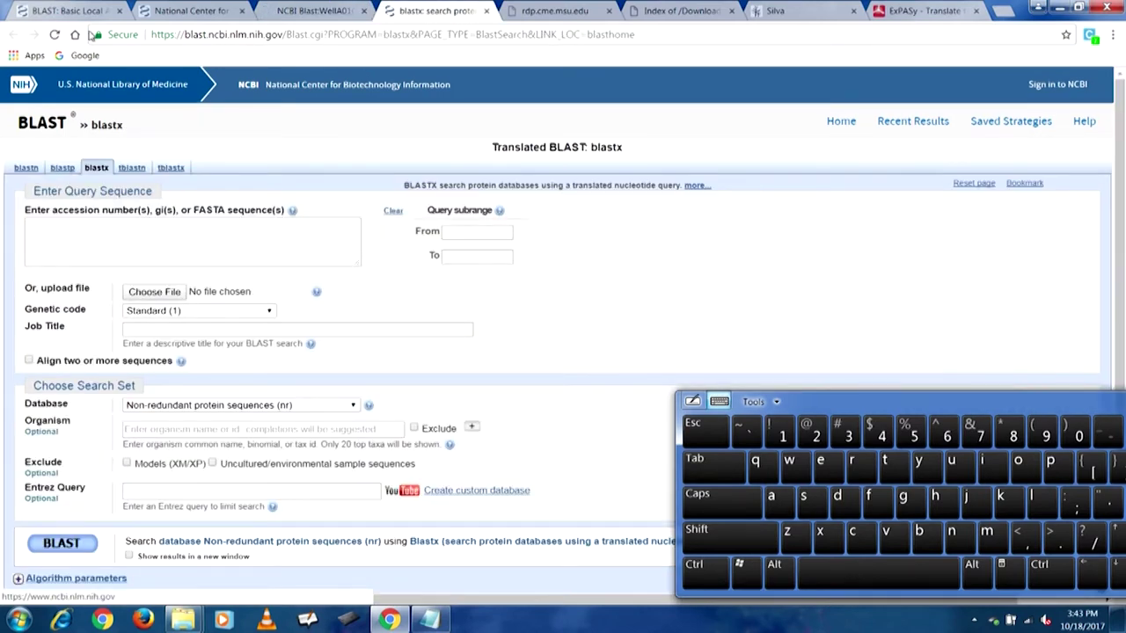
left_click(84, 12)
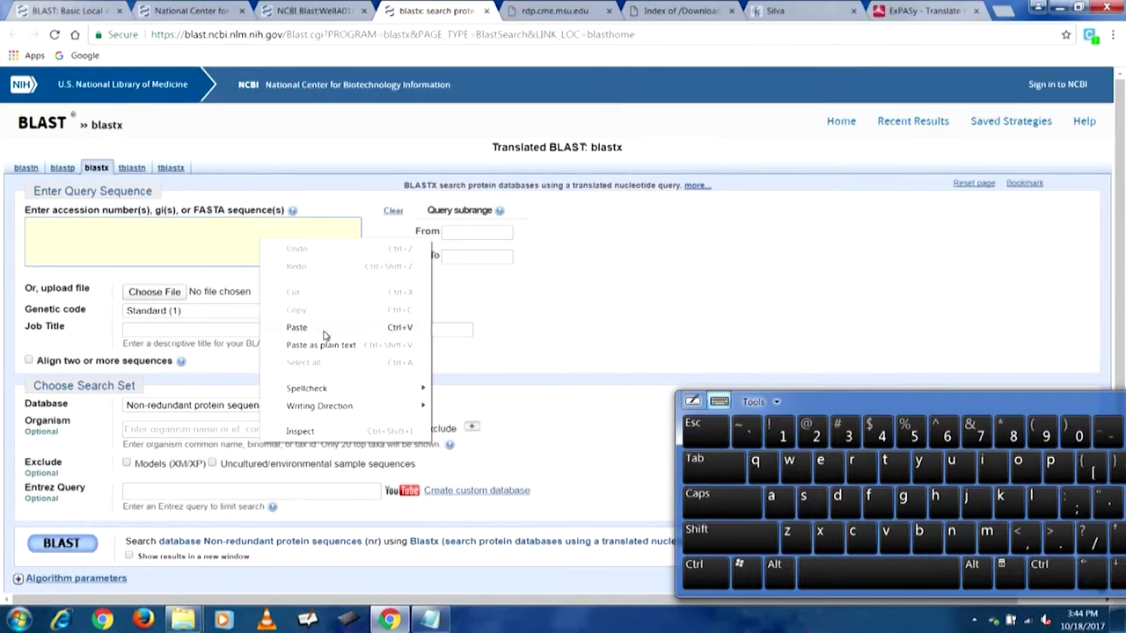
left_click(299, 325)
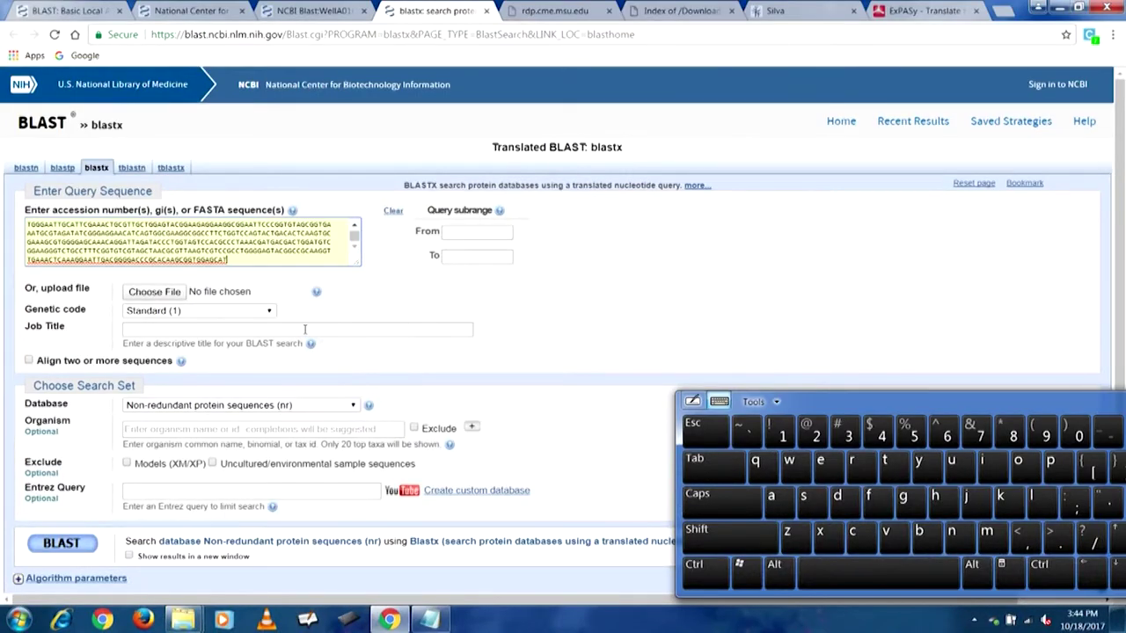
key("ctrl+a")
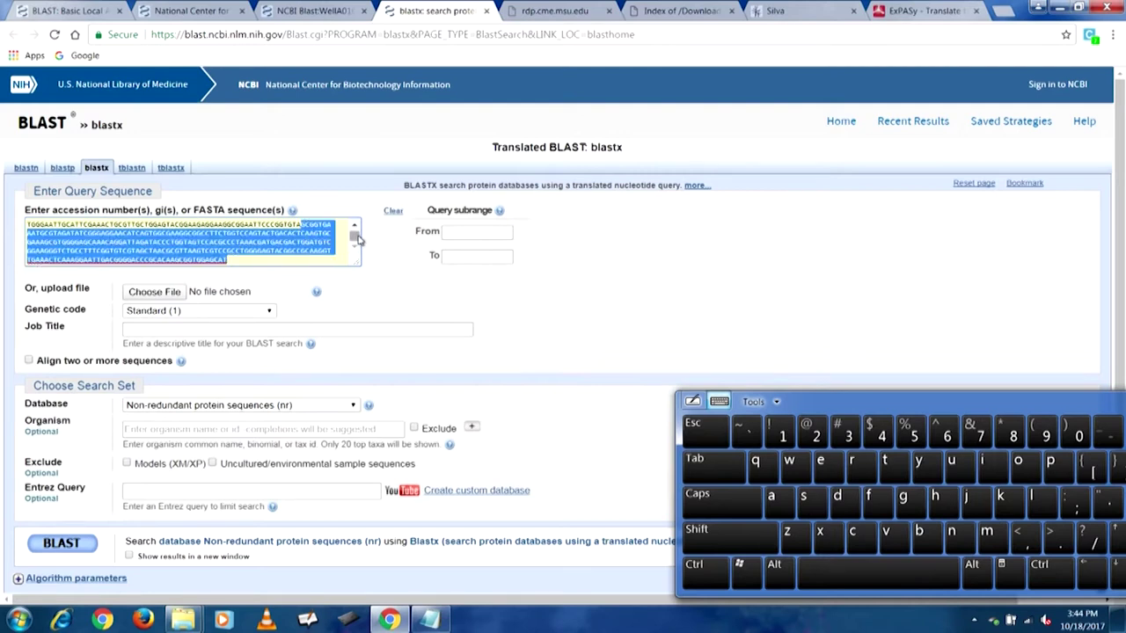
key("ctrl+v")
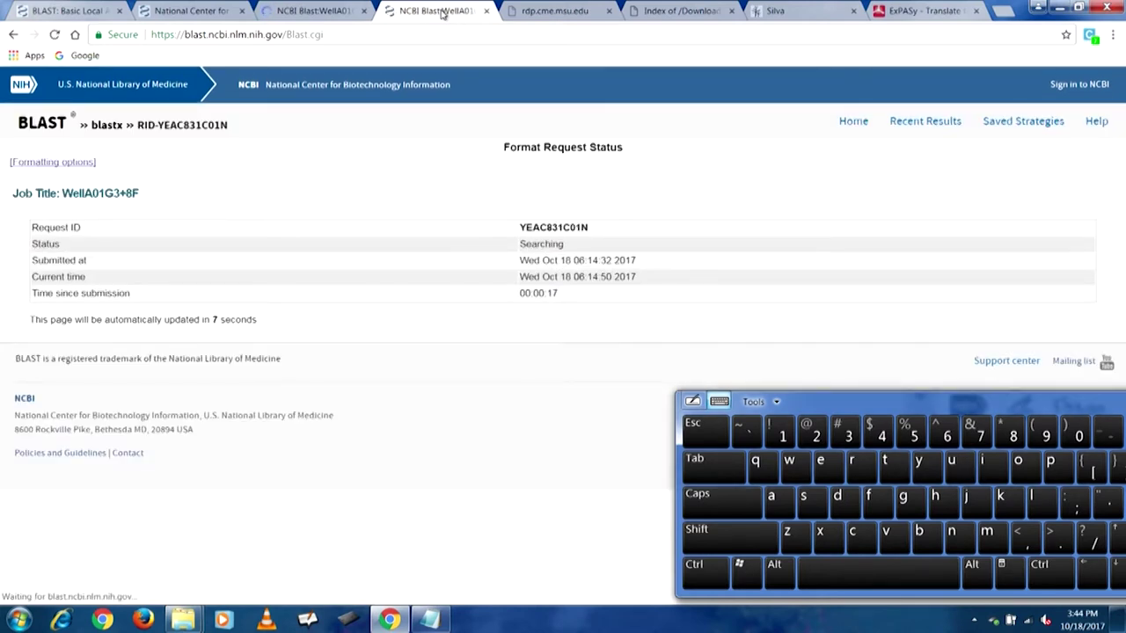
Step: Move through the browser tabs to the finished WellA01G3+8F blastn results tab
left_click(209, 10)
left_click(103, 15)
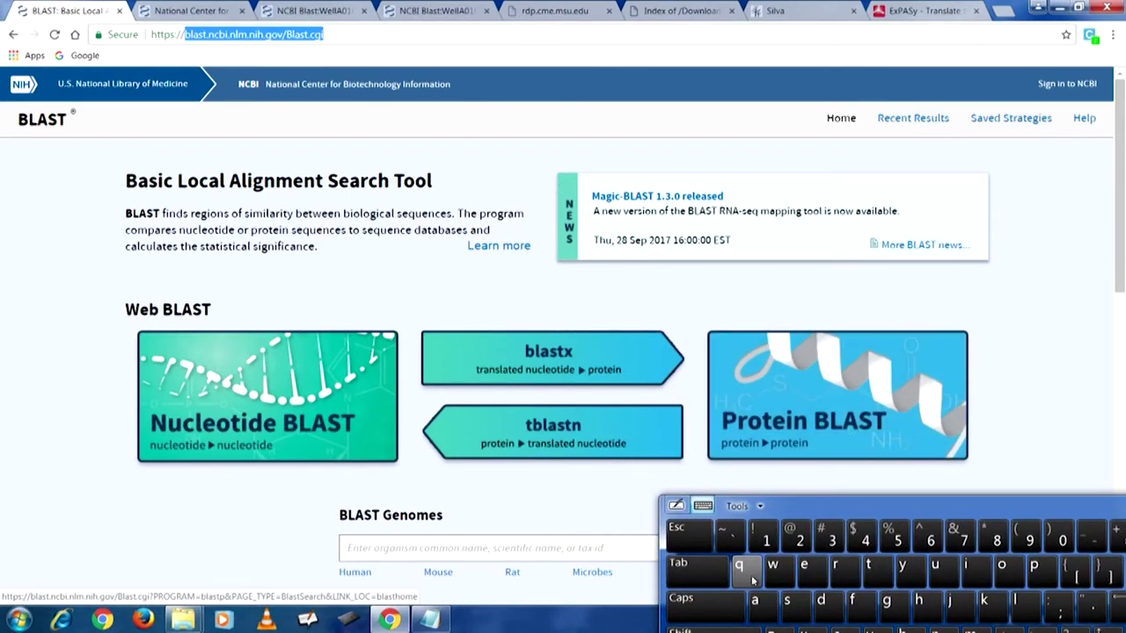
left_click(208, 14)
left_click(292, 14)
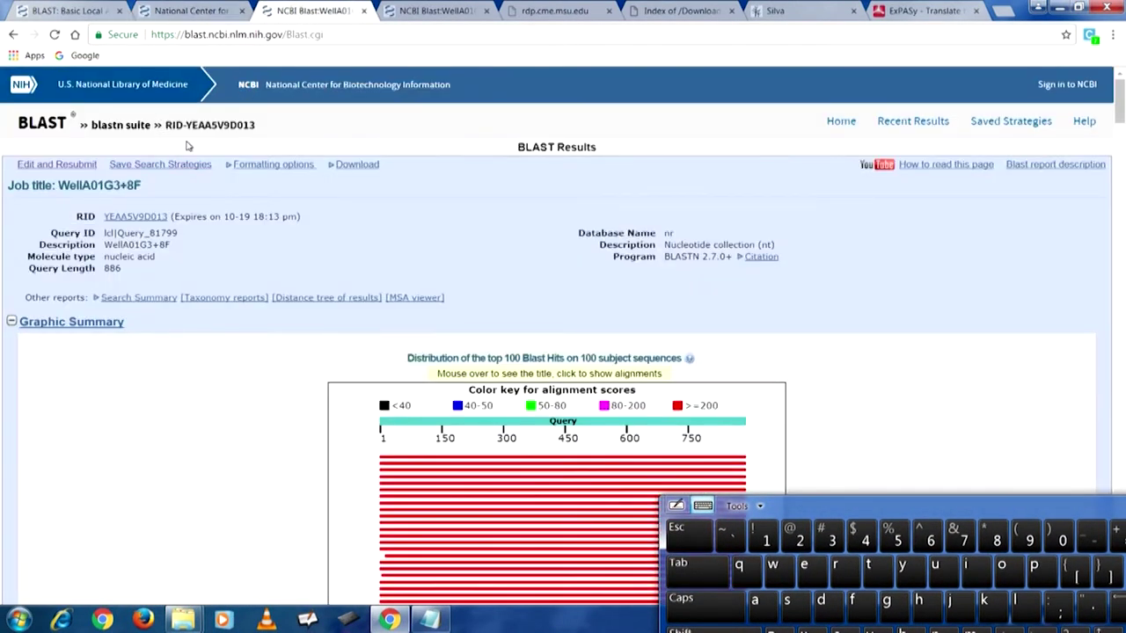
Step: Review the WellA01G3+8F query, nt database and program lines, then scroll to the 100-hit Graphic Summary
left_click_drag(821, 513, 986, 423)
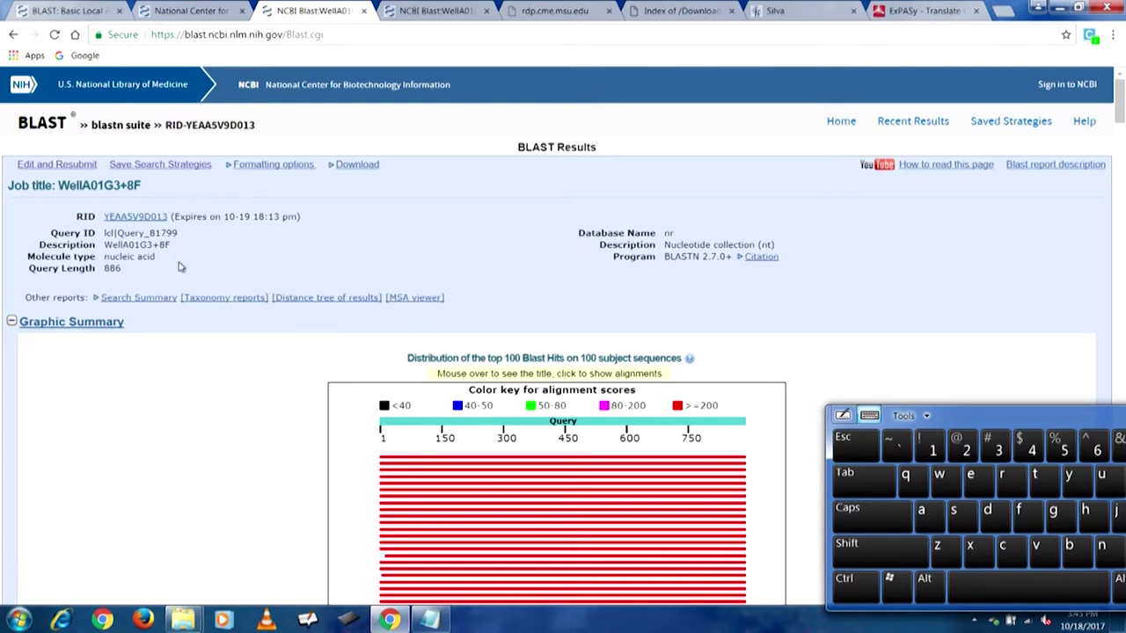
left_click_drag(171, 246, 103, 269)
double_click(672, 232)
left_click_drag(709, 246, 776, 244)
left_click(675, 288)
left_click_drag(819, 314, 736, 256)
left_click(735, 290)
scroll(563, 335, "down", 5)
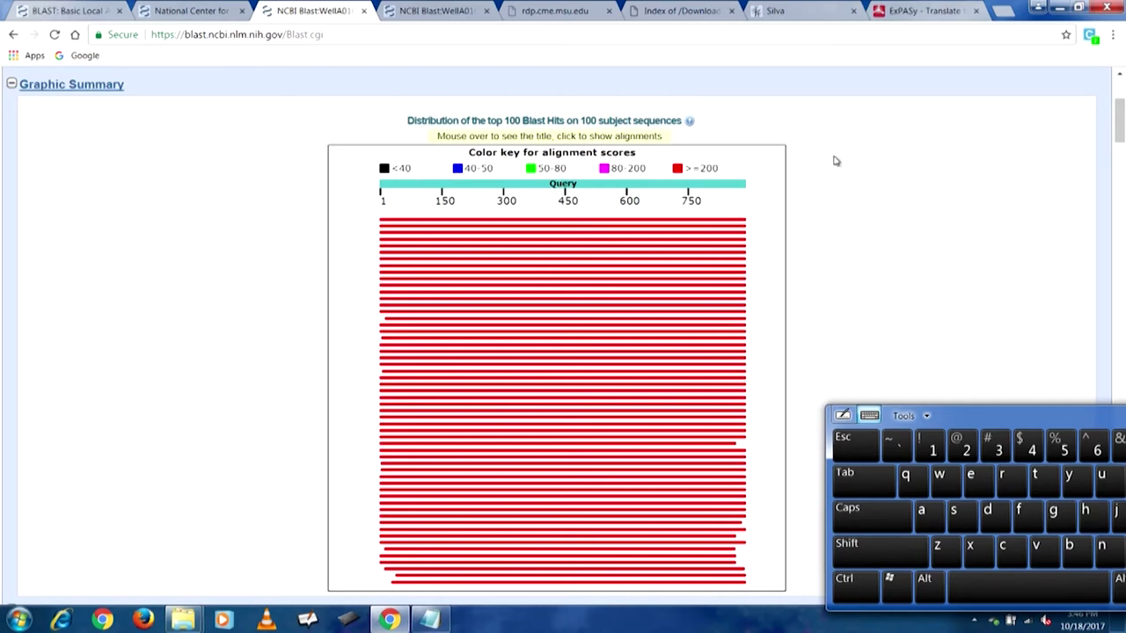
scroll(836, 161, "down", 1)
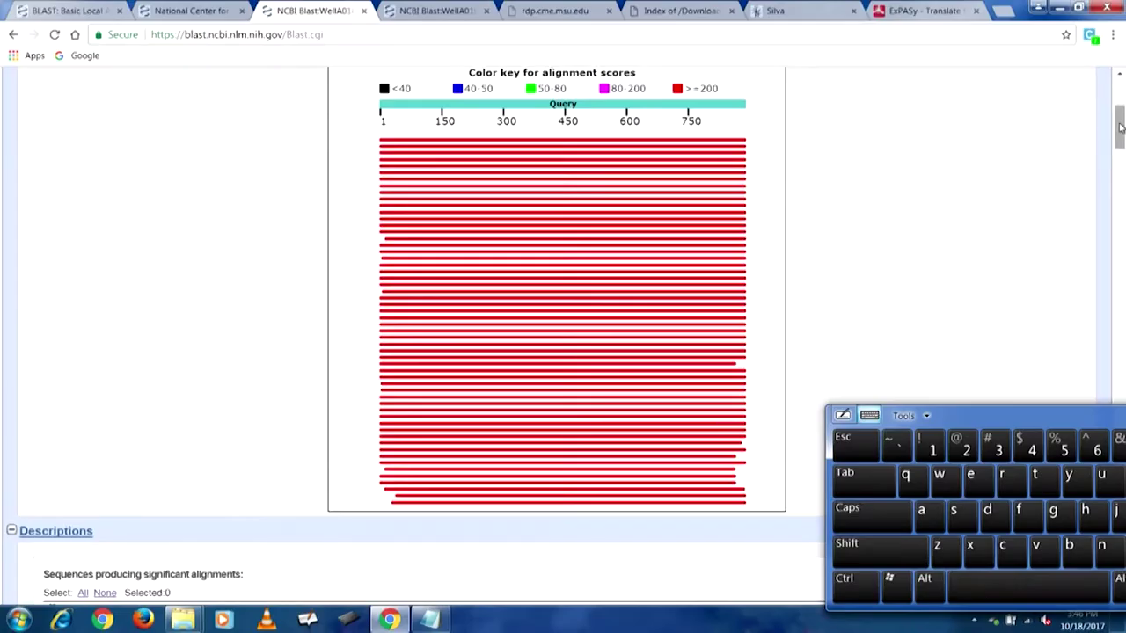
Step: Scroll to the Descriptions table and mark the top hit's 100% query cover and 99% identity
scroll(1099, 140, "down", 5)
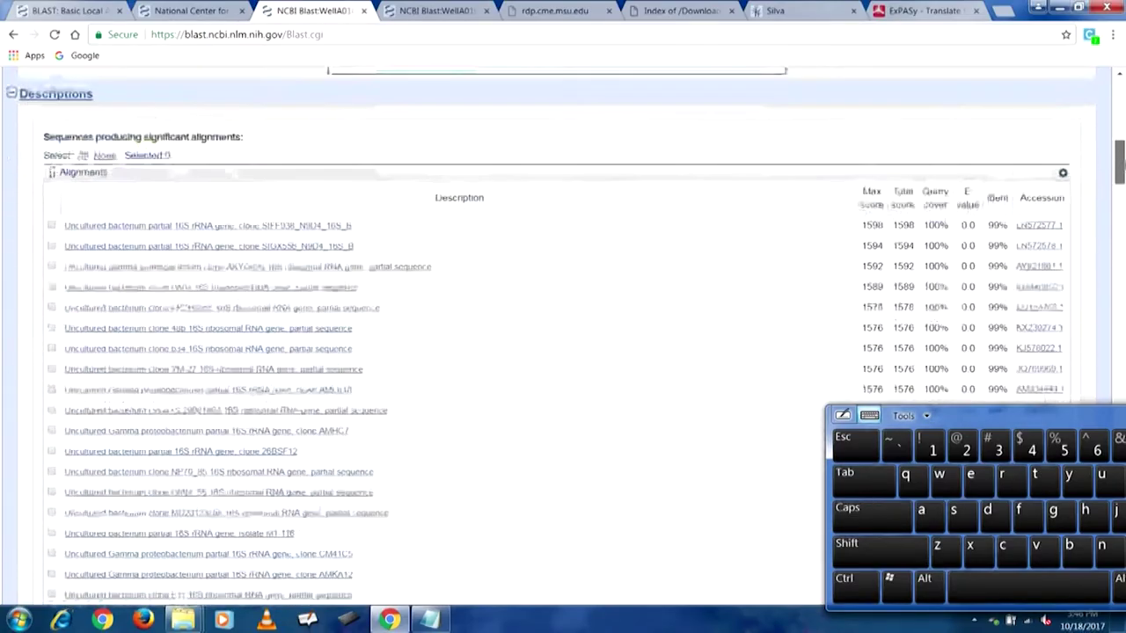
left_click_drag(1121, 167, 1121, 163)
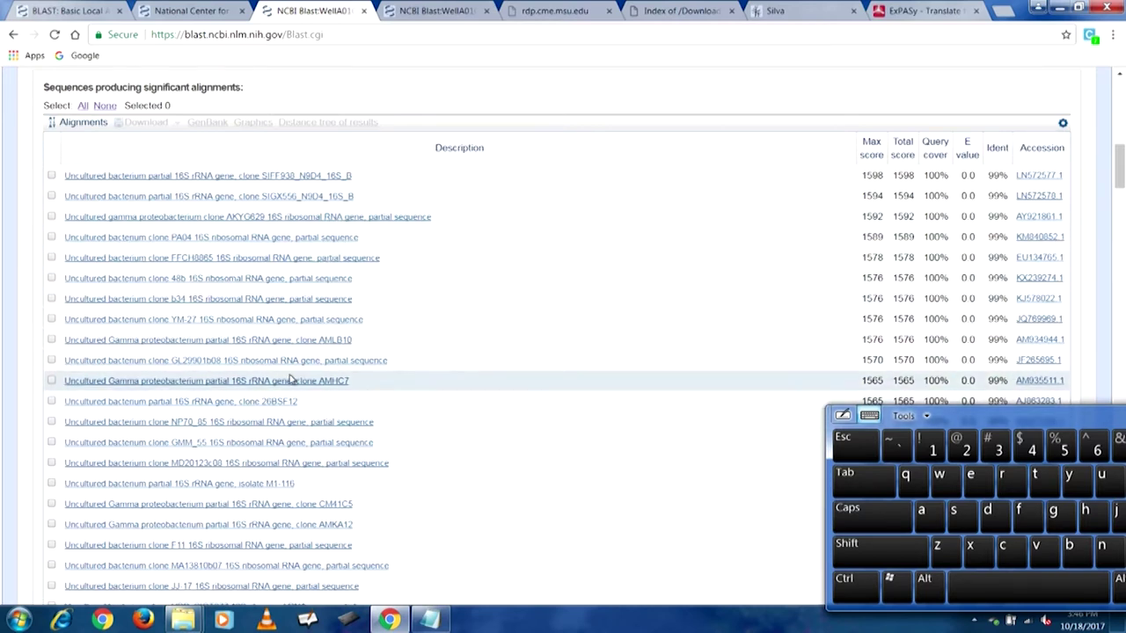
left_click_drag(1121, 174, 1086, 158)
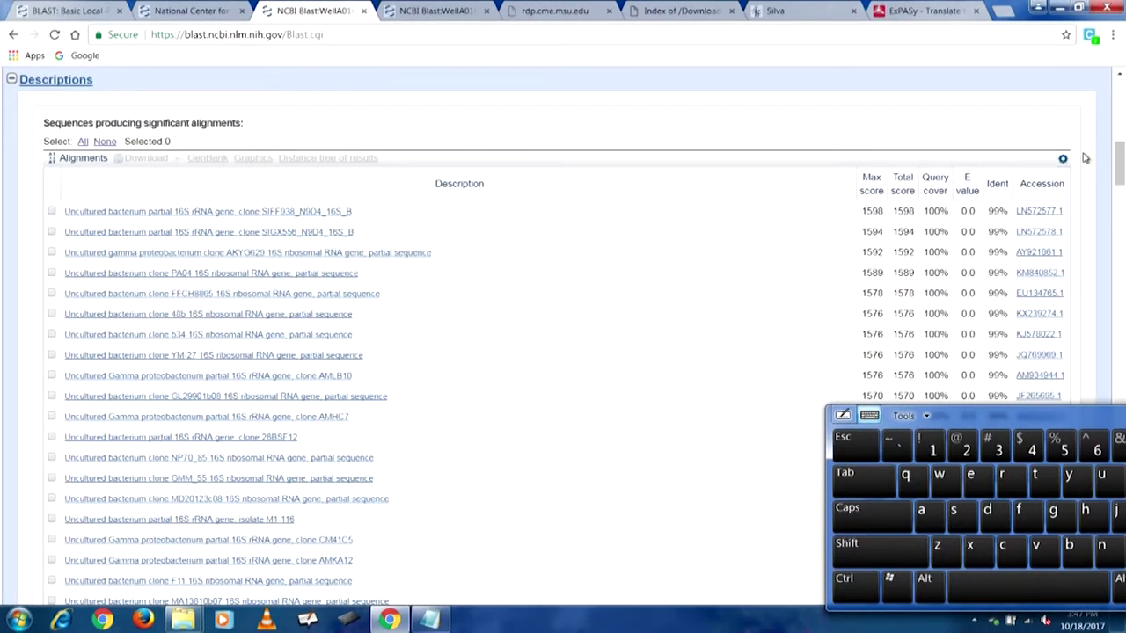
left_click_drag(950, 415, 594, 576)
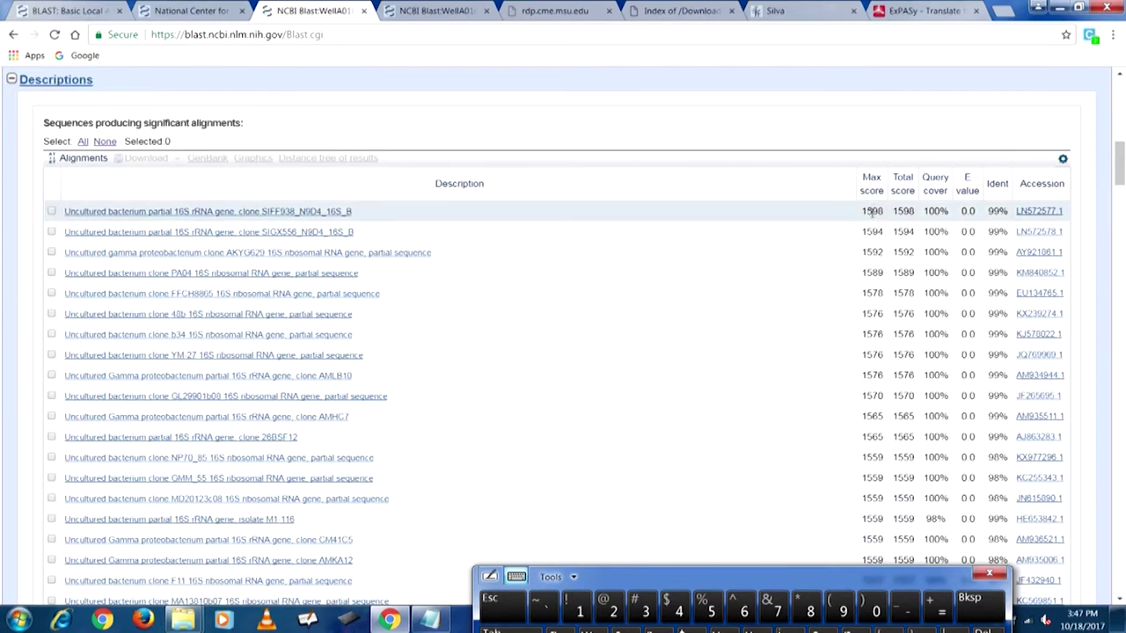
left_click_drag(952, 212, 924, 212)
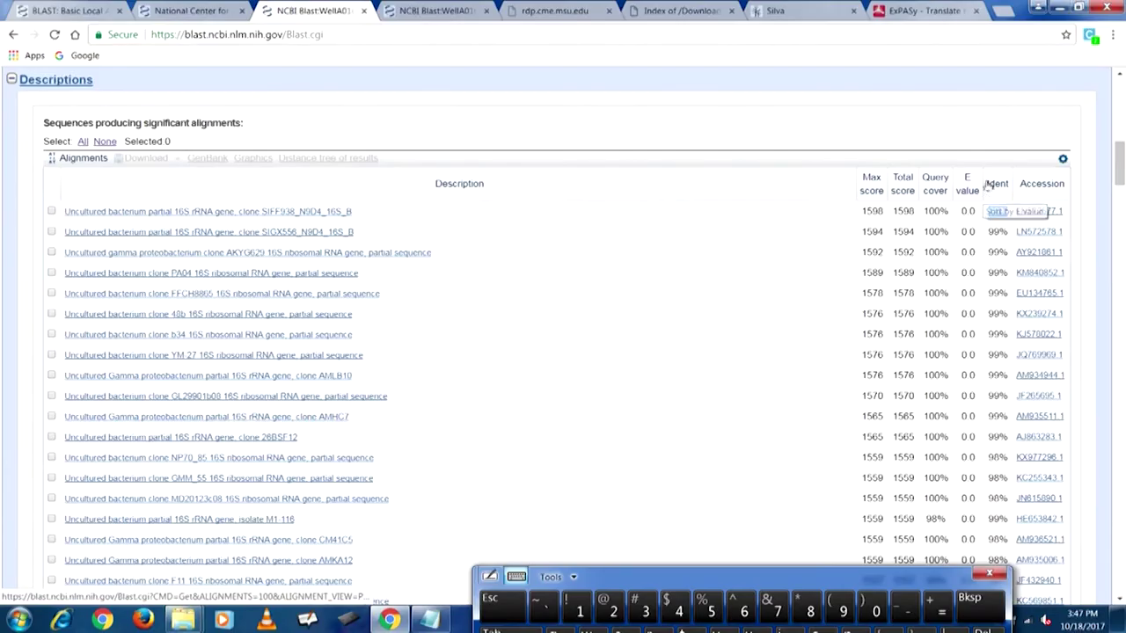
double_click(997, 212)
left_click(730, 225)
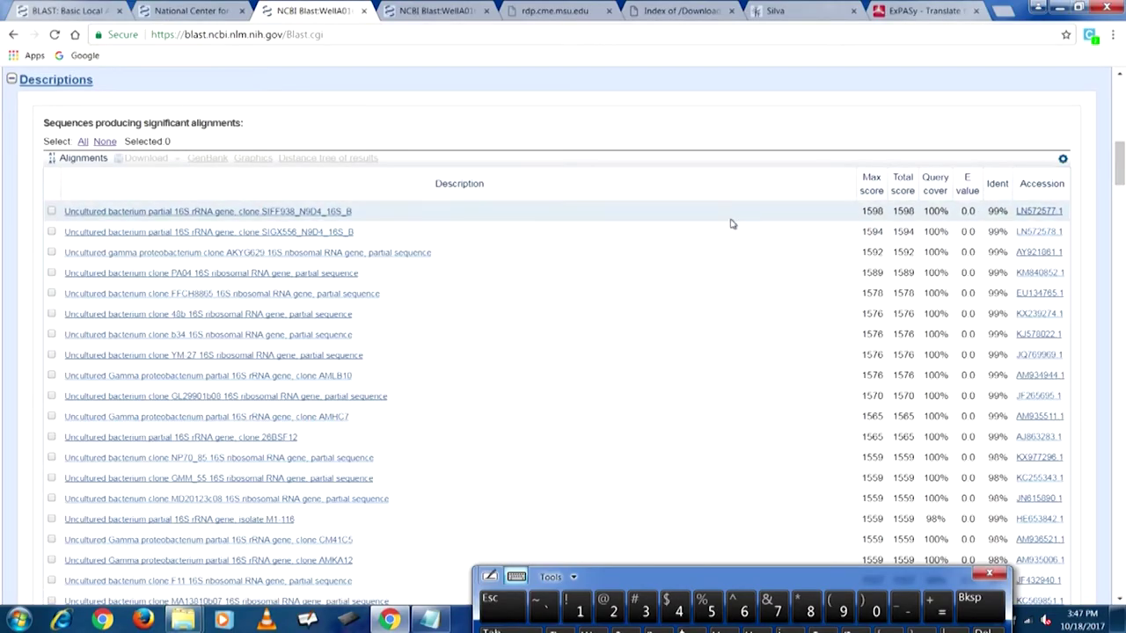
left_click_drag(1078, 211, 991, 211)
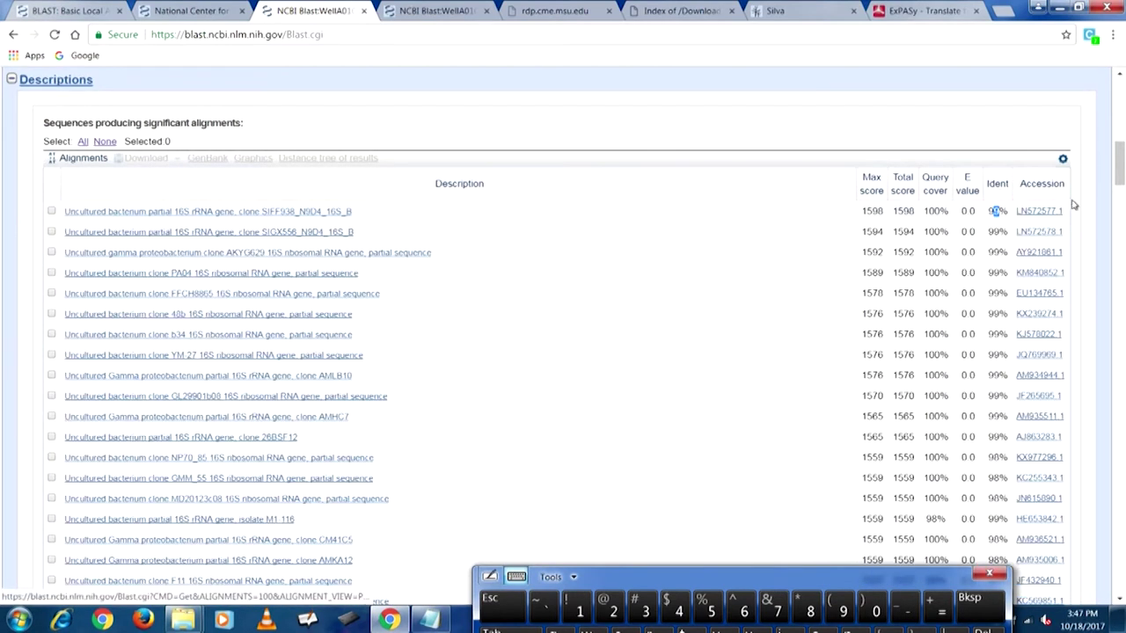
Step: Open the GenBank record for top hit accession LN572577.1 in its own tab
left_click(1039, 212)
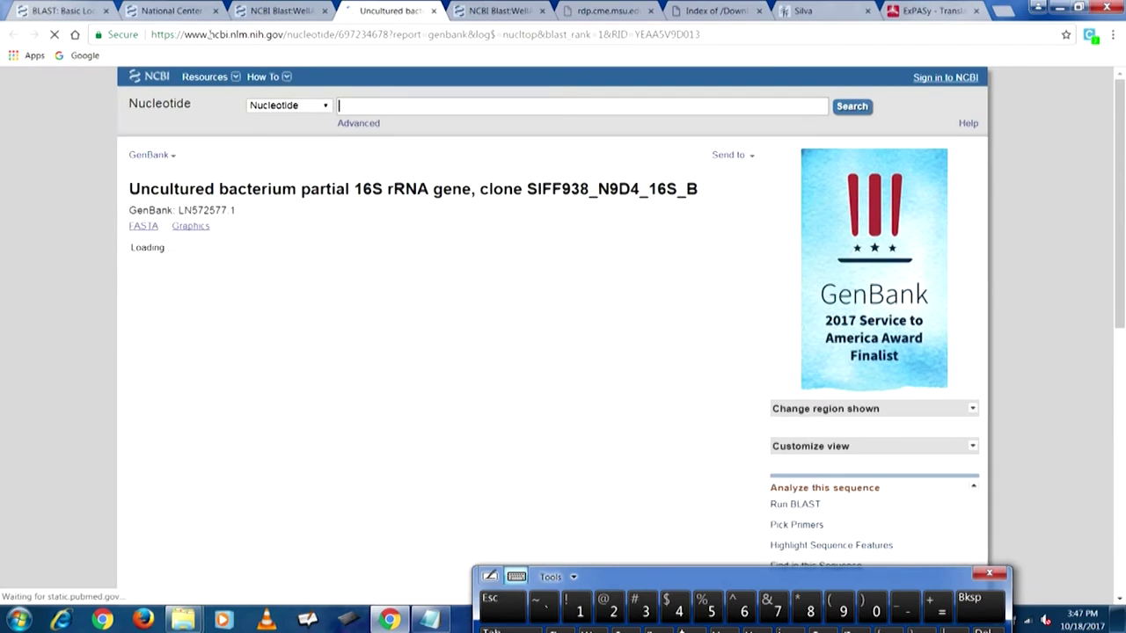
left_click(195, 10)
left_click(259, 9)
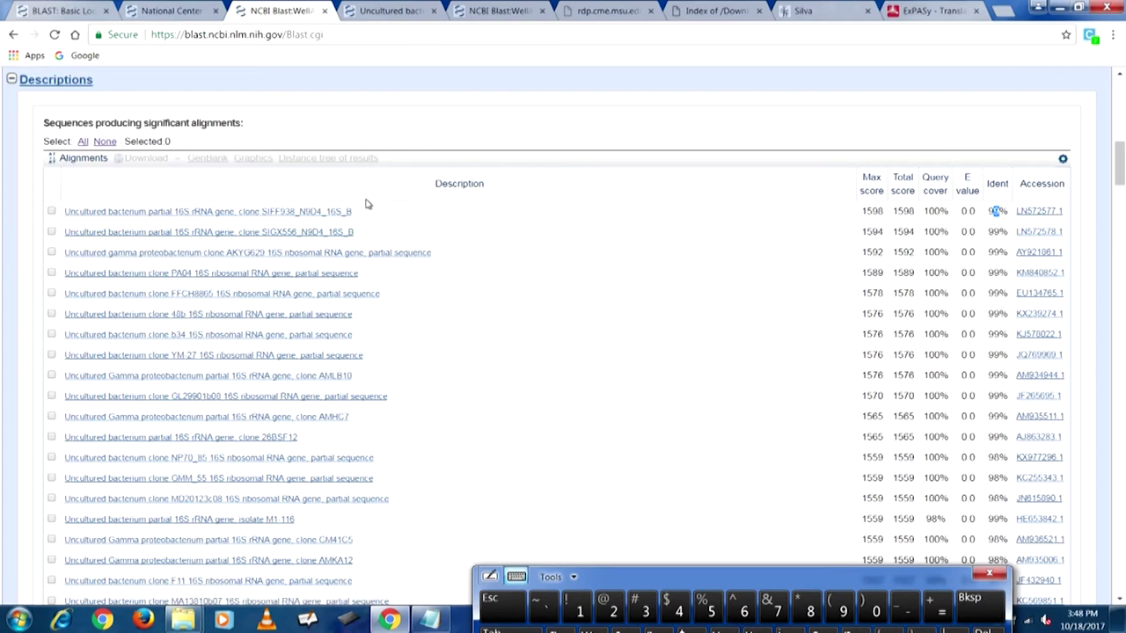
left_click(408, 12)
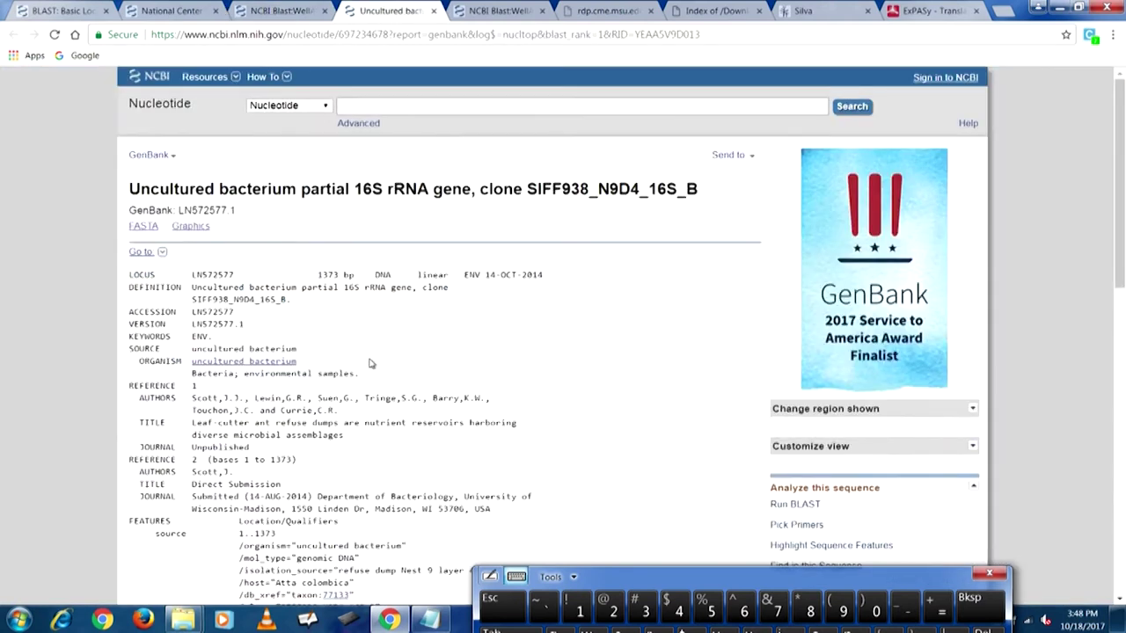
left_click_drag(1117, 202, 1115, 263)
scroll(1111, 269, "down", 1)
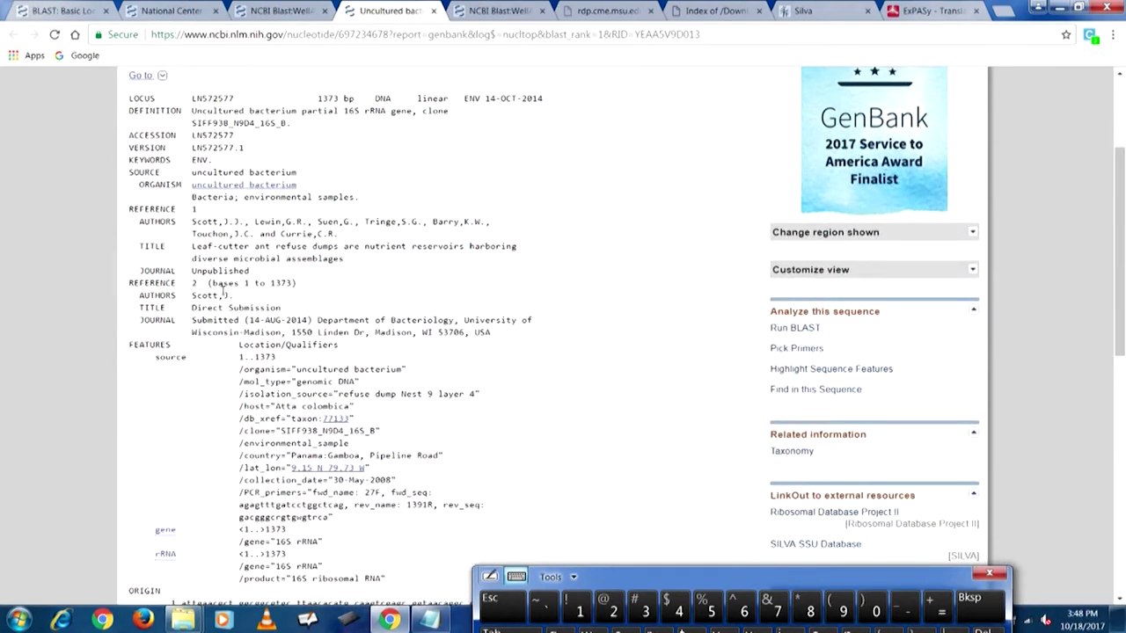
Step: Read the first reference's authors, 'refuse dumps' title, Unpublished status and affiliation, then scroll toward ORIGIN
left_click_drag(337, 222, 452, 237)
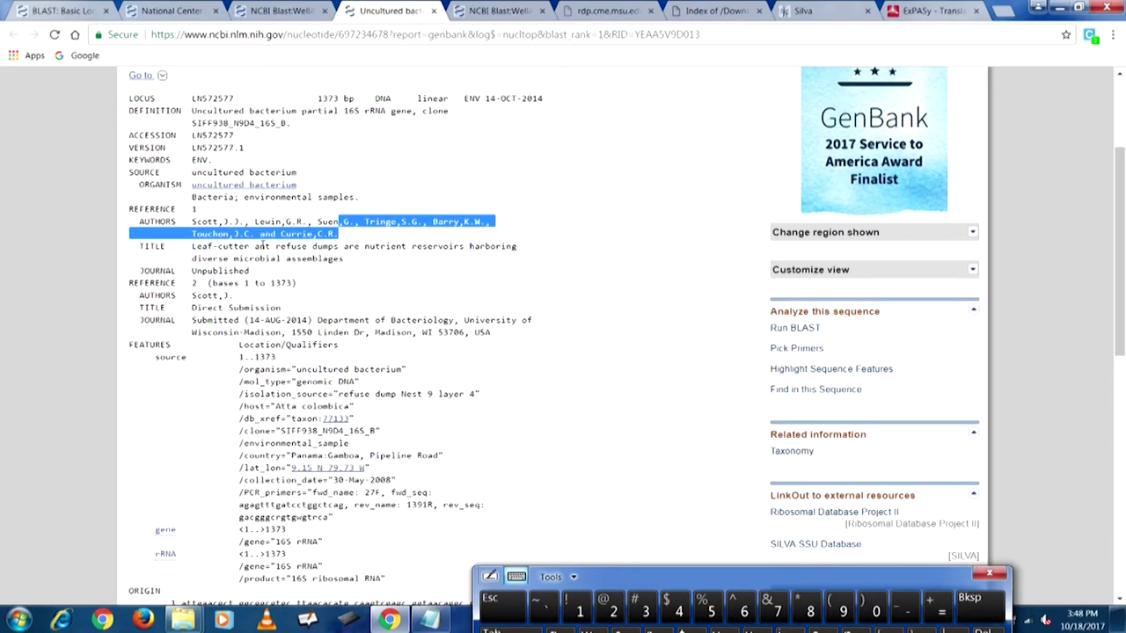
left_click(380, 250)
left_click_drag(345, 259, 221, 247)
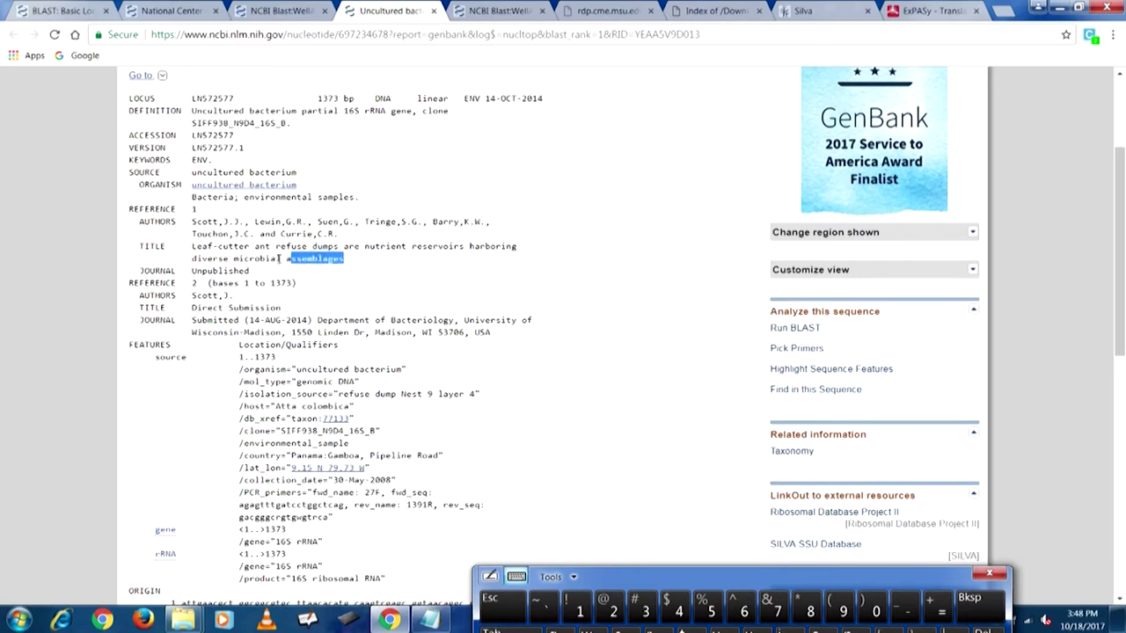
mouse_move(356, 263)
left_mouse_down()
mouse_move(269, 258)
mouse_move(264, 247)
mouse_move(339, 248)
left_mouse_up()
left_click(250, 244)
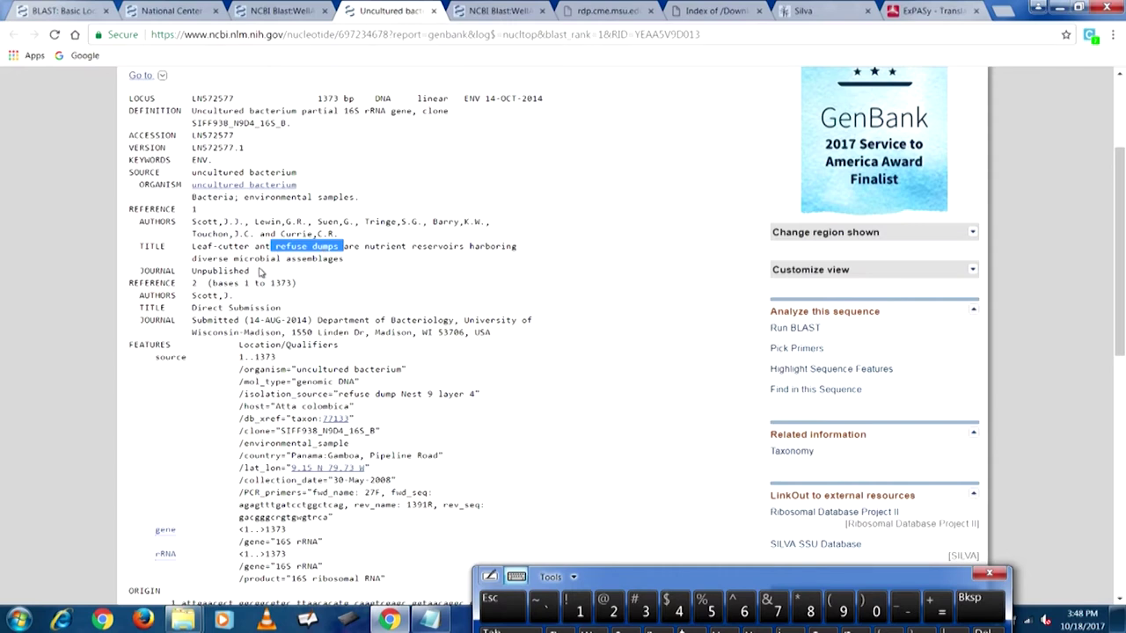
left_click_drag(259, 271, 191, 272)
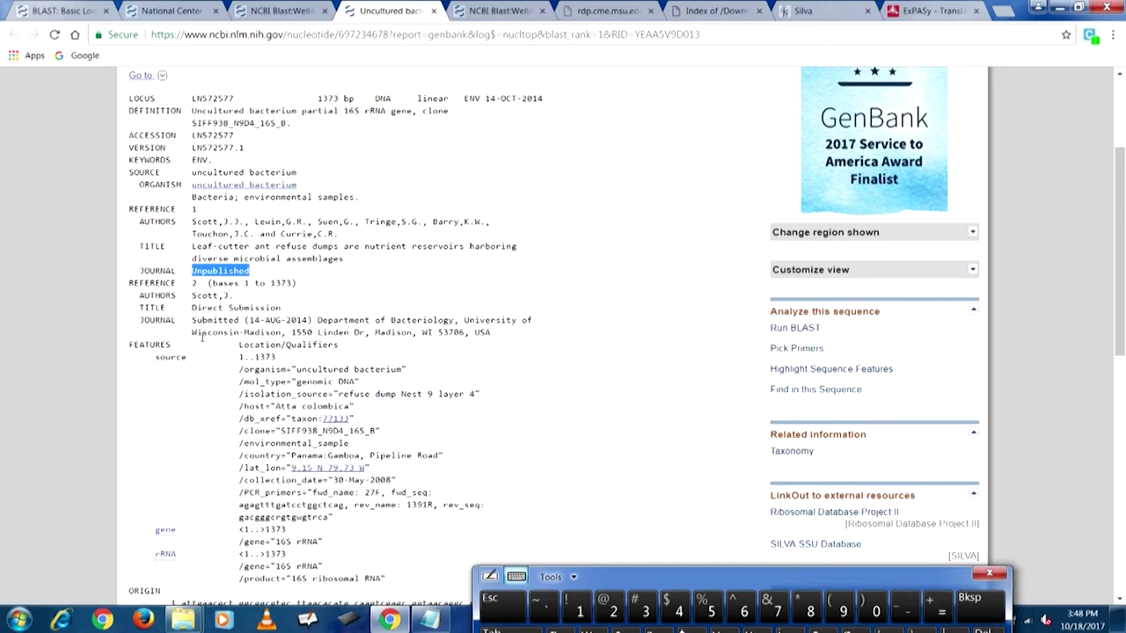
left_click_drag(318, 322, 340, 345)
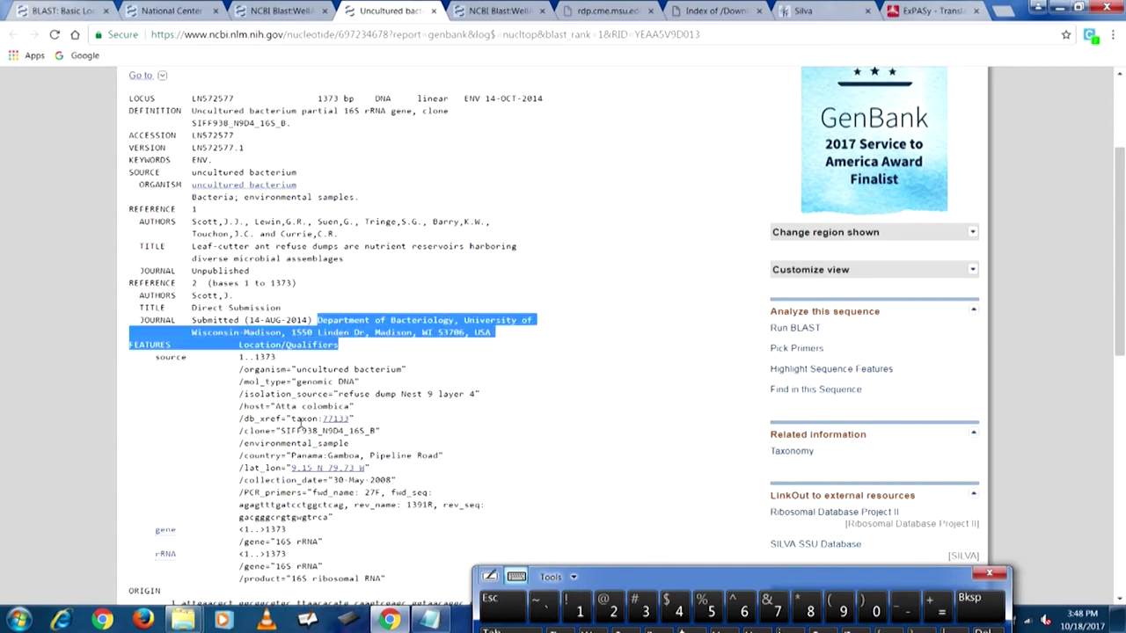
left_click(302, 424)
left_click_drag(1119, 251, 1116, 402)
scroll(1116, 402, "down", 1)
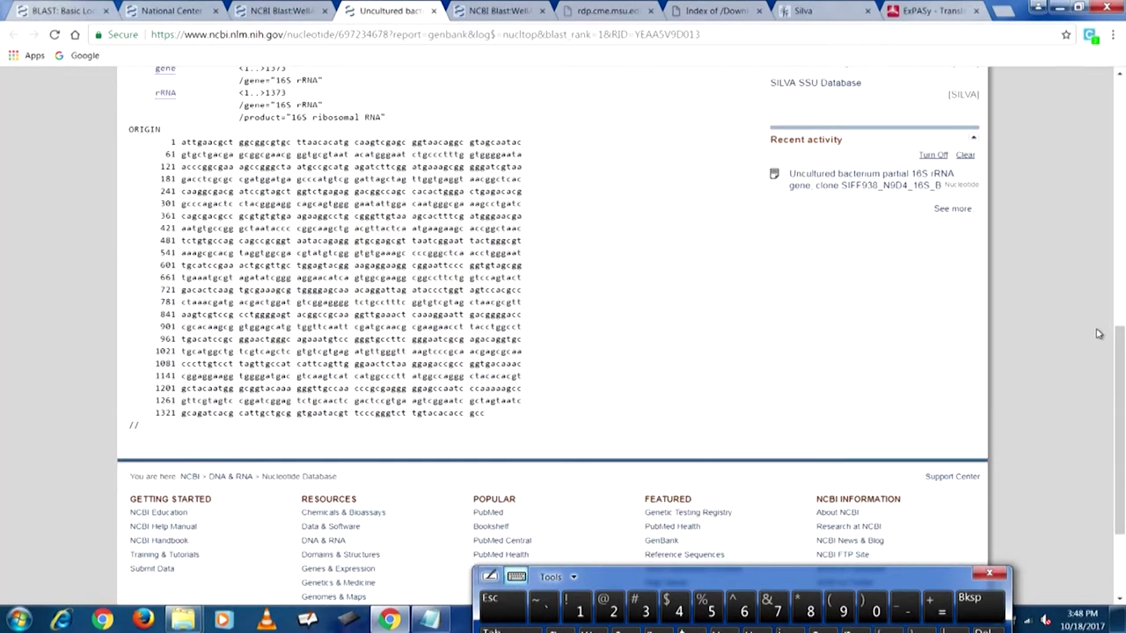
Step: Return to the BLAST results, jump to the AKYG629 hit's alignment, and scroll through the alignments
left_click(297, 18)
left_click_drag(1120, 165, 1088, 172)
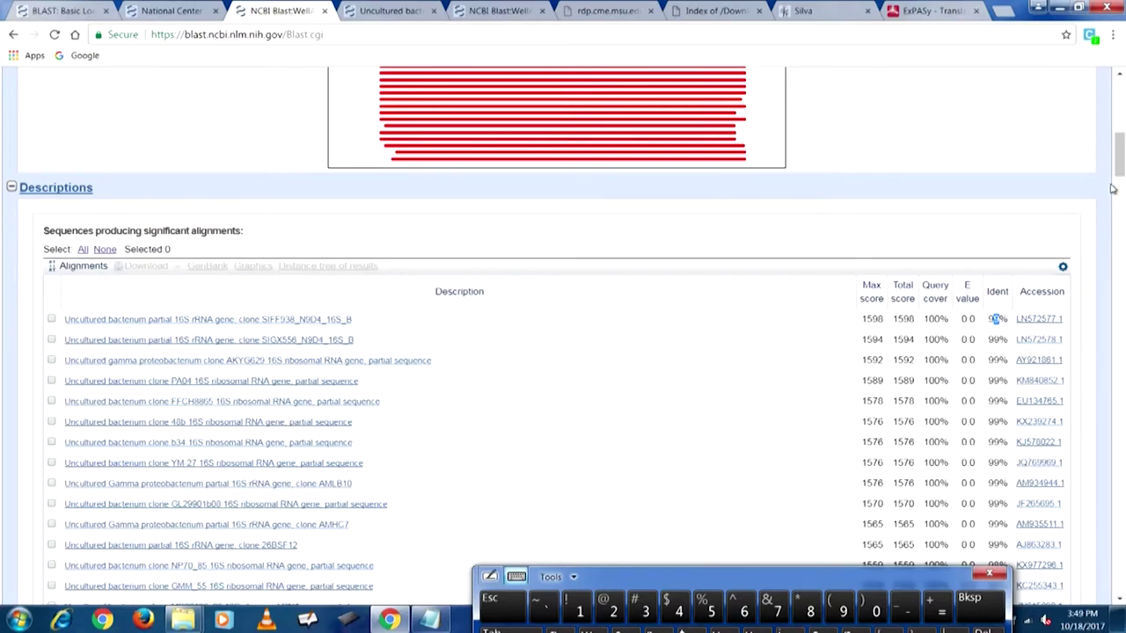
mouse_move(1121, 180)
left_mouse_down()
mouse_move(1120, 132)
mouse_move(1120, 182)
left_mouse_up()
left_click(409, 254)
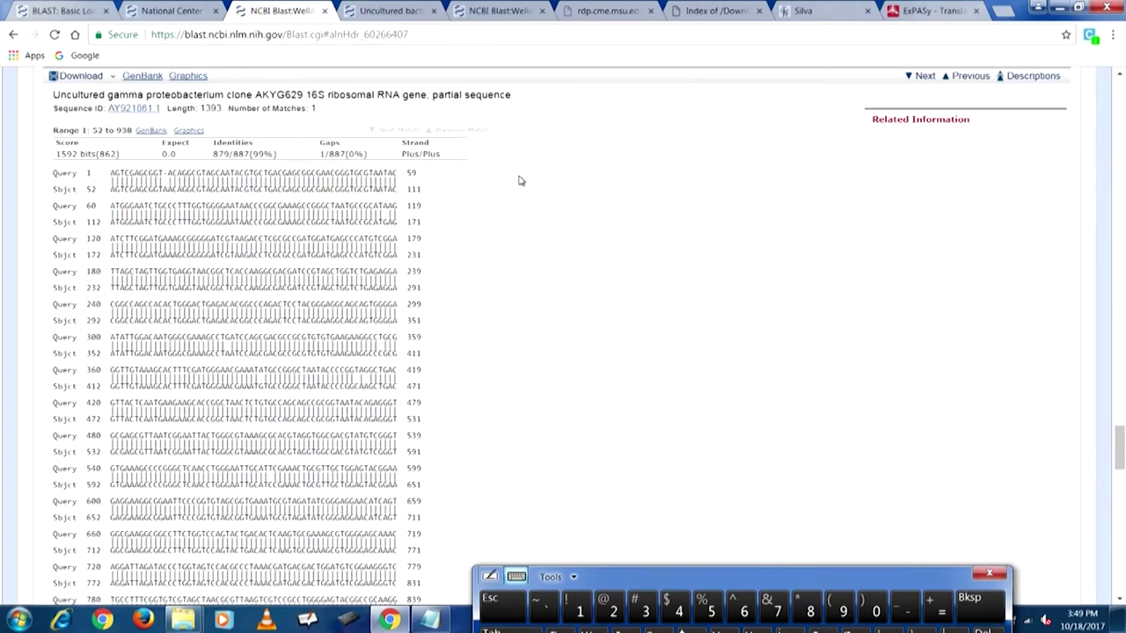
left_click(1115, 190)
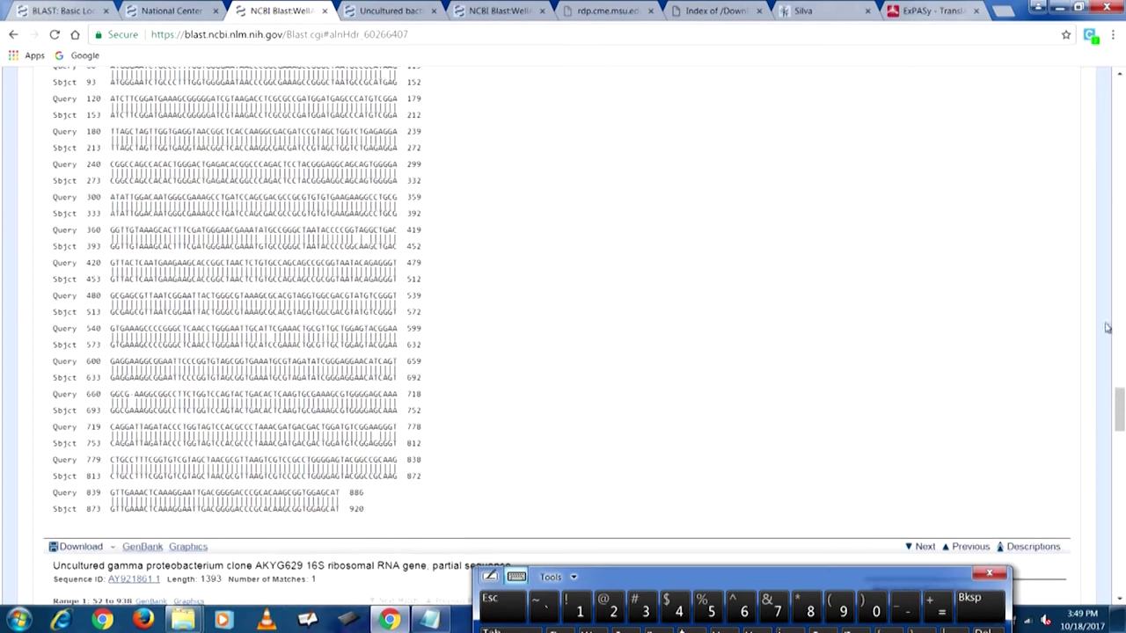
left_click_drag(1120, 403, 1119, 332)
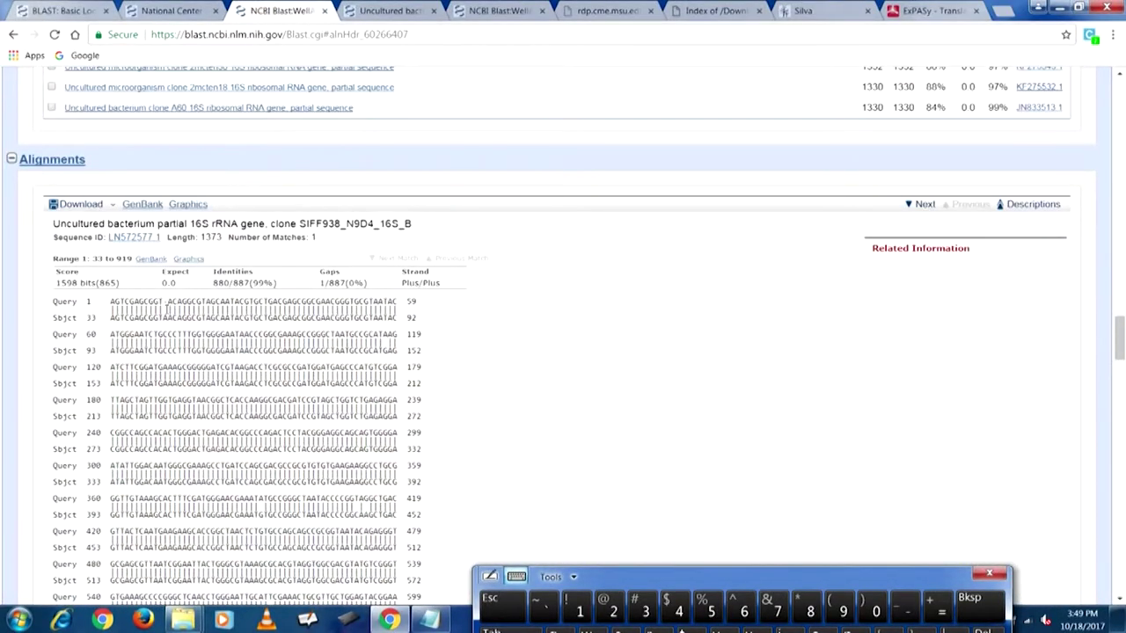
right_click(162, 300)
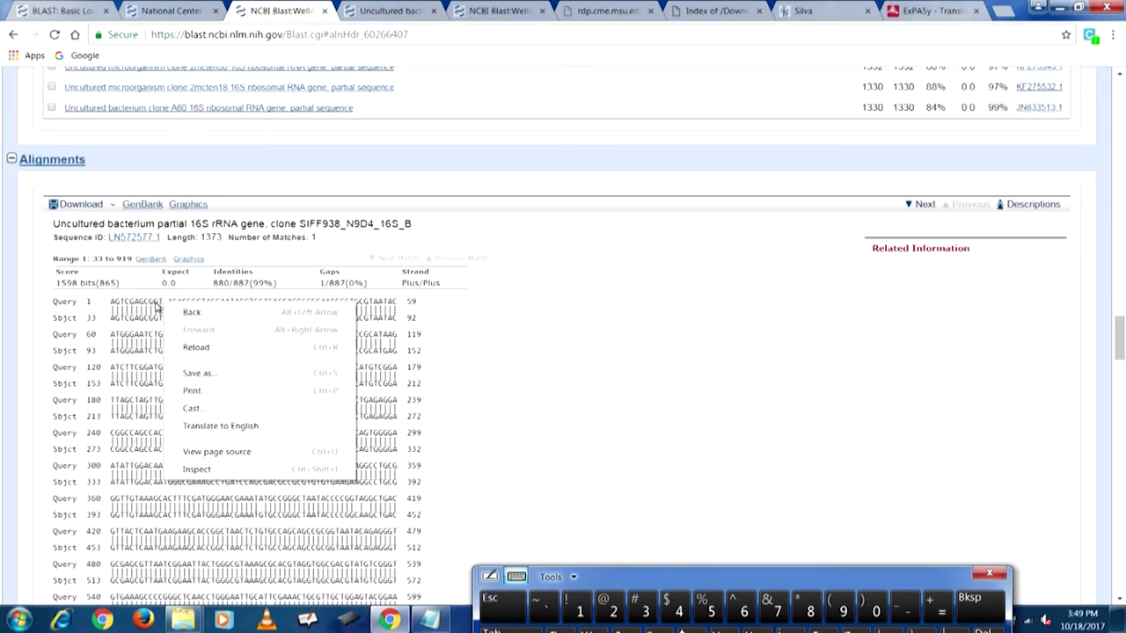
key("Escape")
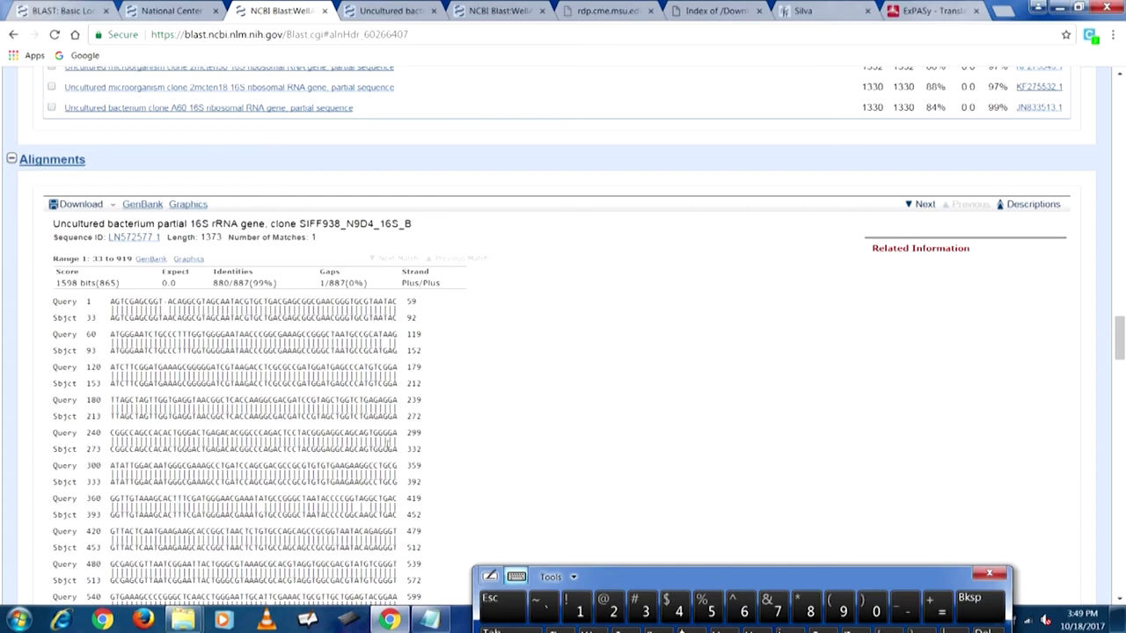
left_click_drag(1117, 349, 1115, 88)
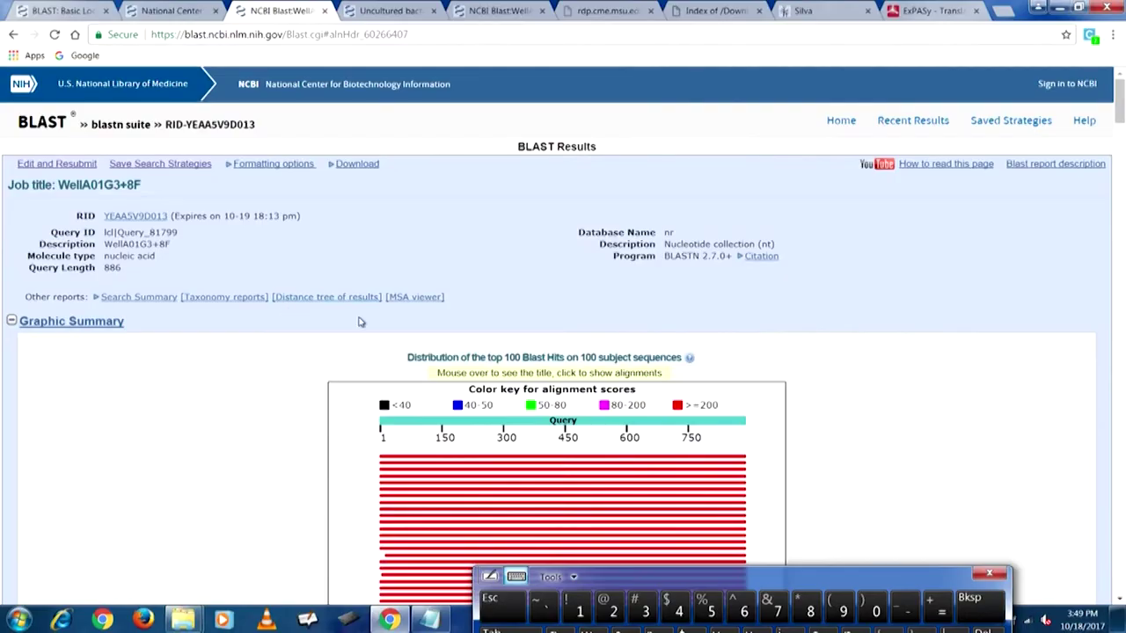
Step: Reopen the WellA01G3+8F blastn search form via Edit and Resubmit, with its sequence and title prefilled
left_click_drag(359, 322, 272, 298)
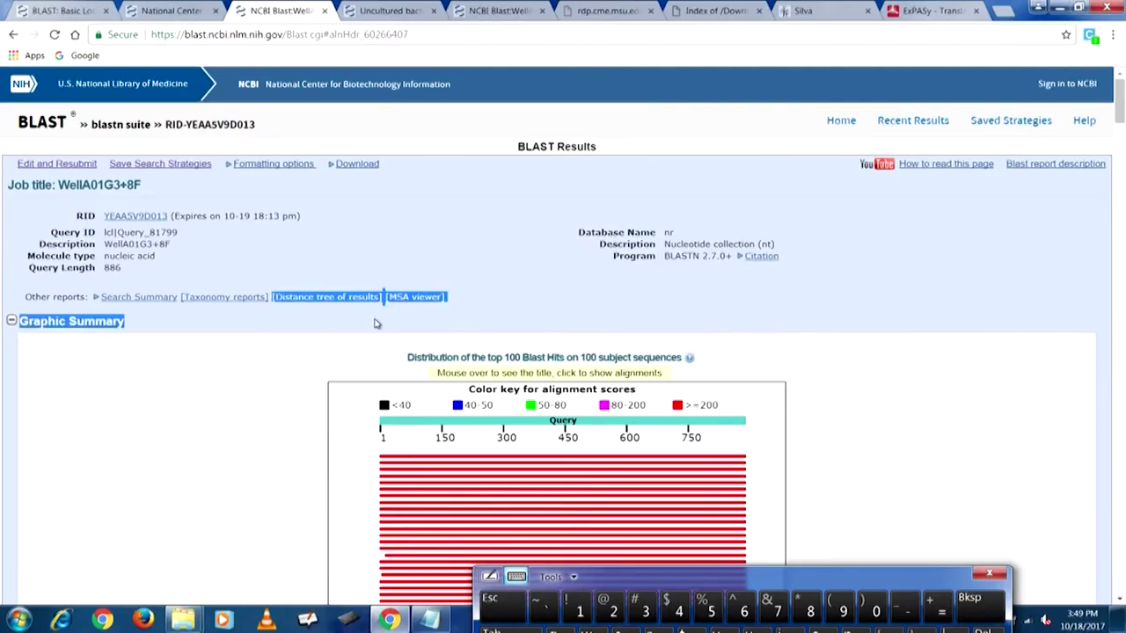
left_click(273, 380)
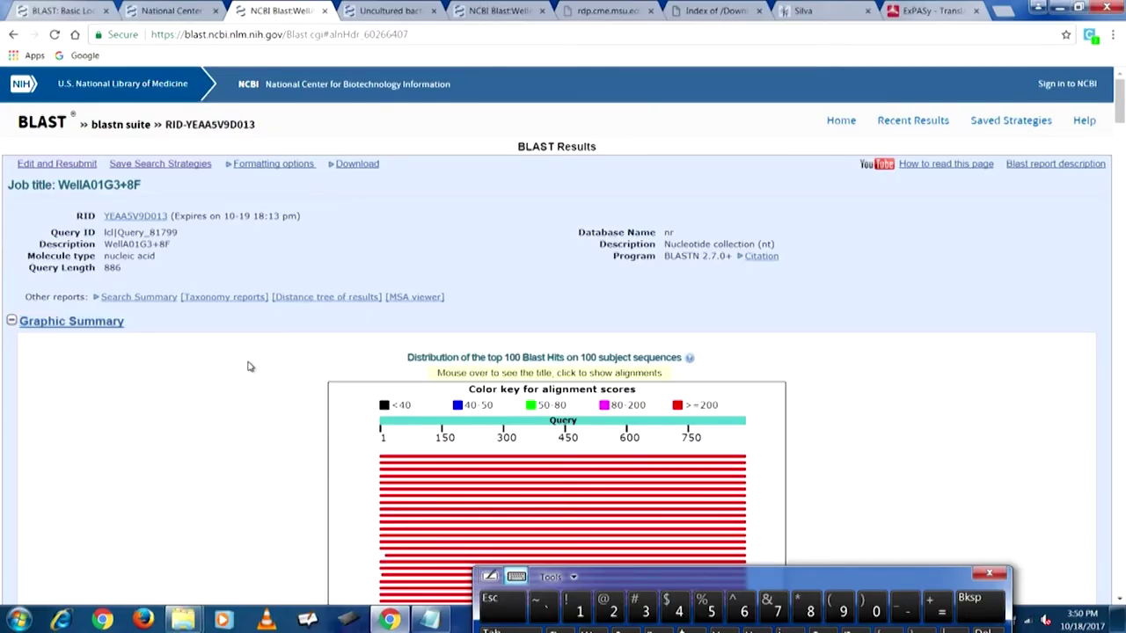
left_click(83, 164)
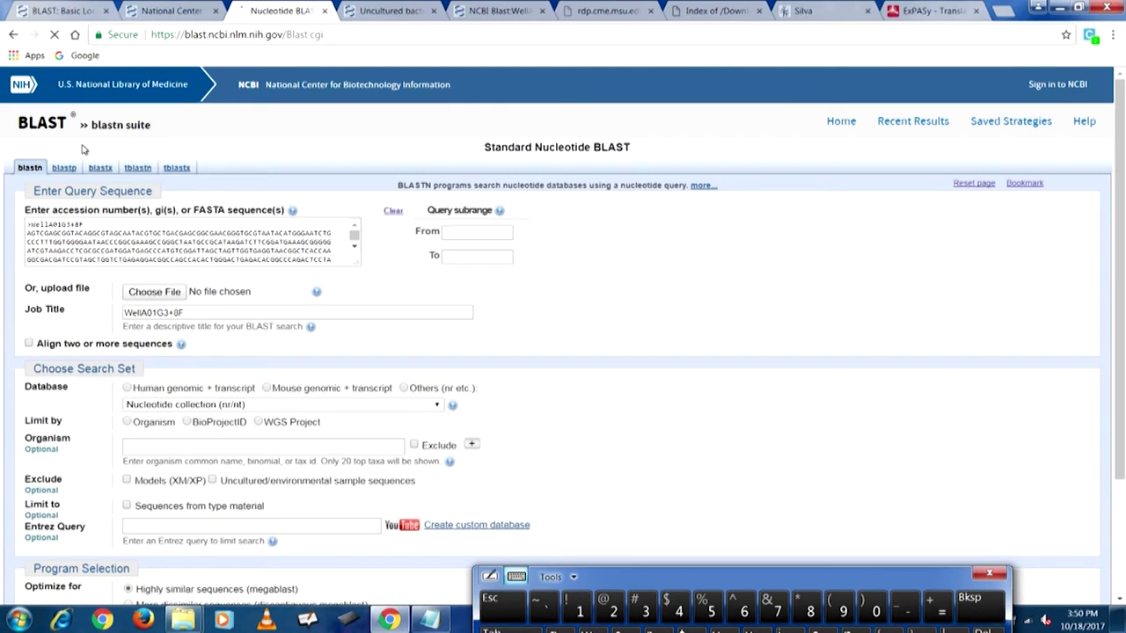
Step: Open the WellB01G5+8F file from the Tablet folder and copy its whole sequence
left_click(430, 620)
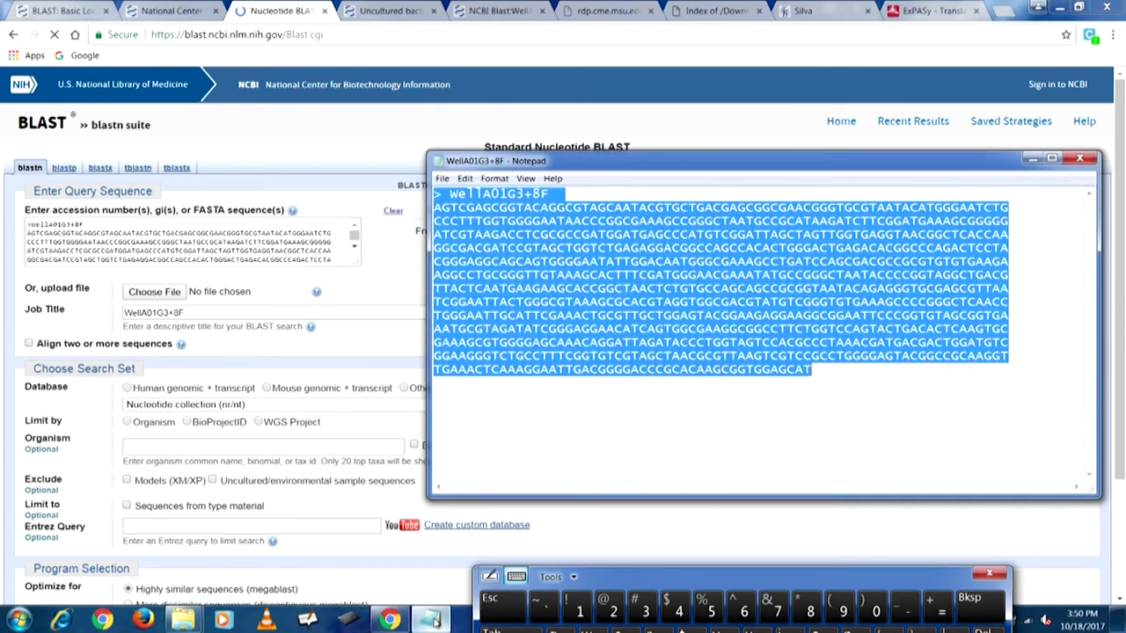
left_click(183, 620)
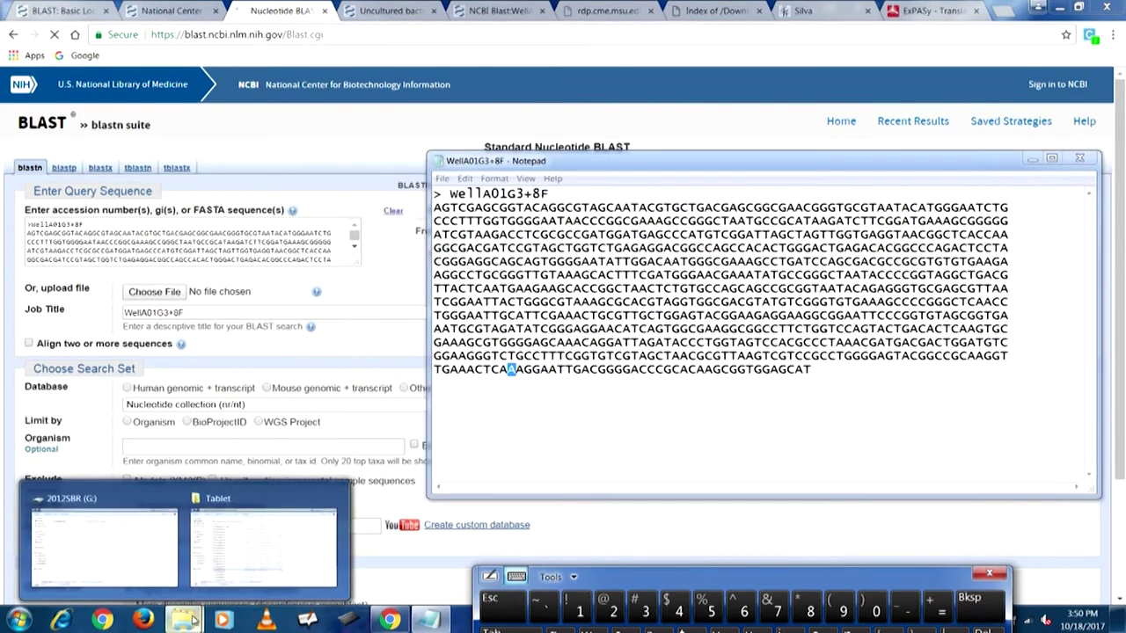
left_click(231, 561)
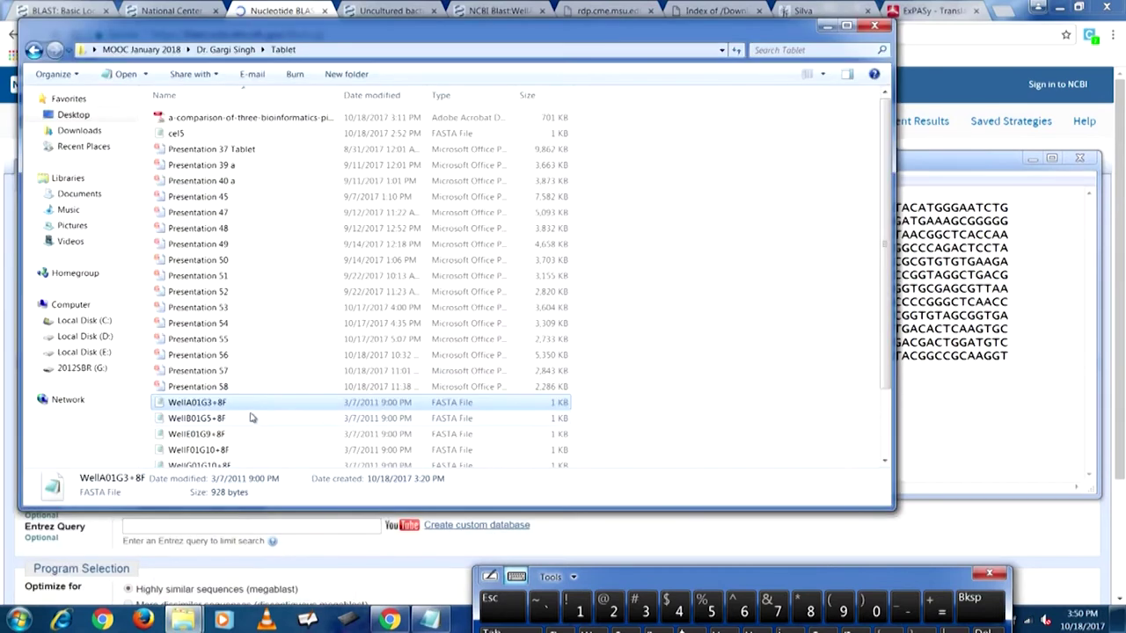
left_click(261, 420)
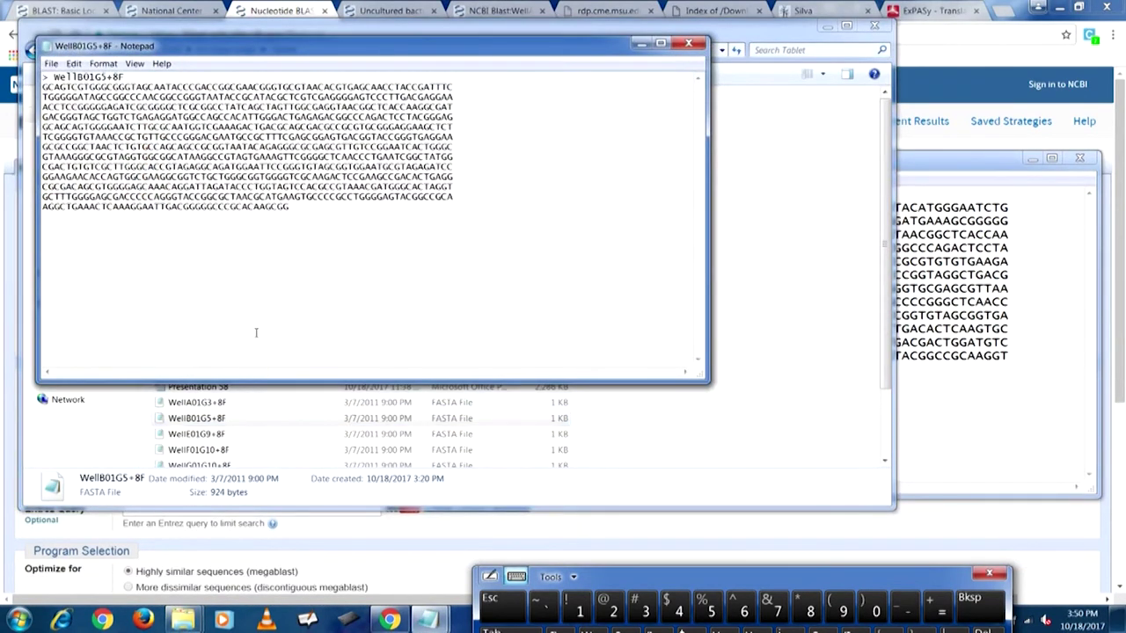
left_click_drag(297, 206, 44, 77)
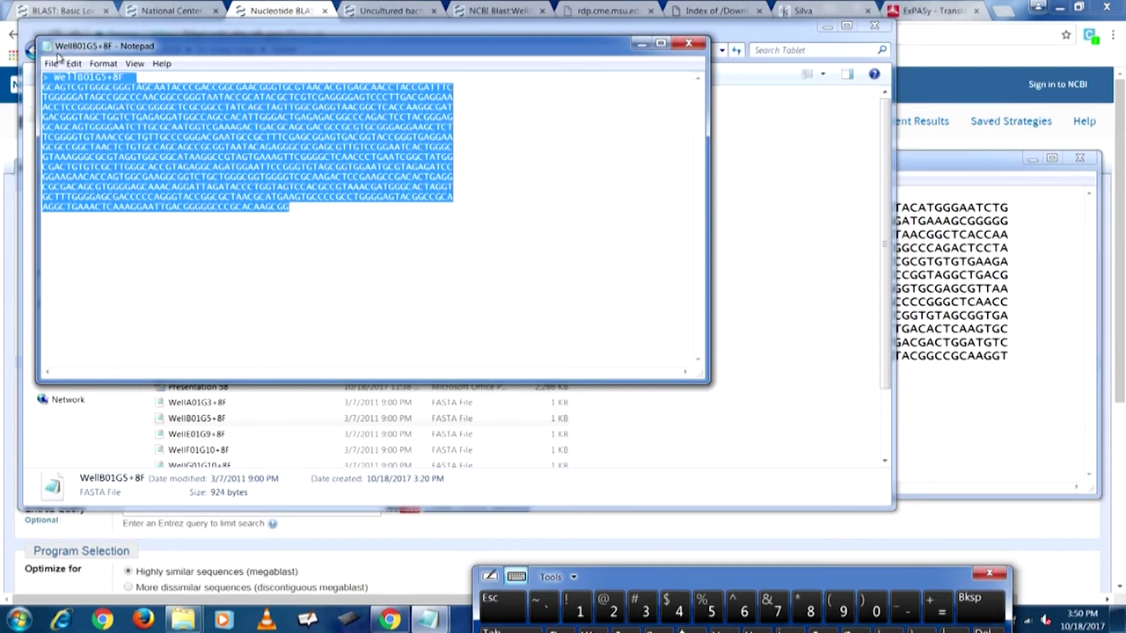
left_click_drag(774, 578, 801, 378)
left_click(864, 539)
left_click(678, 504)
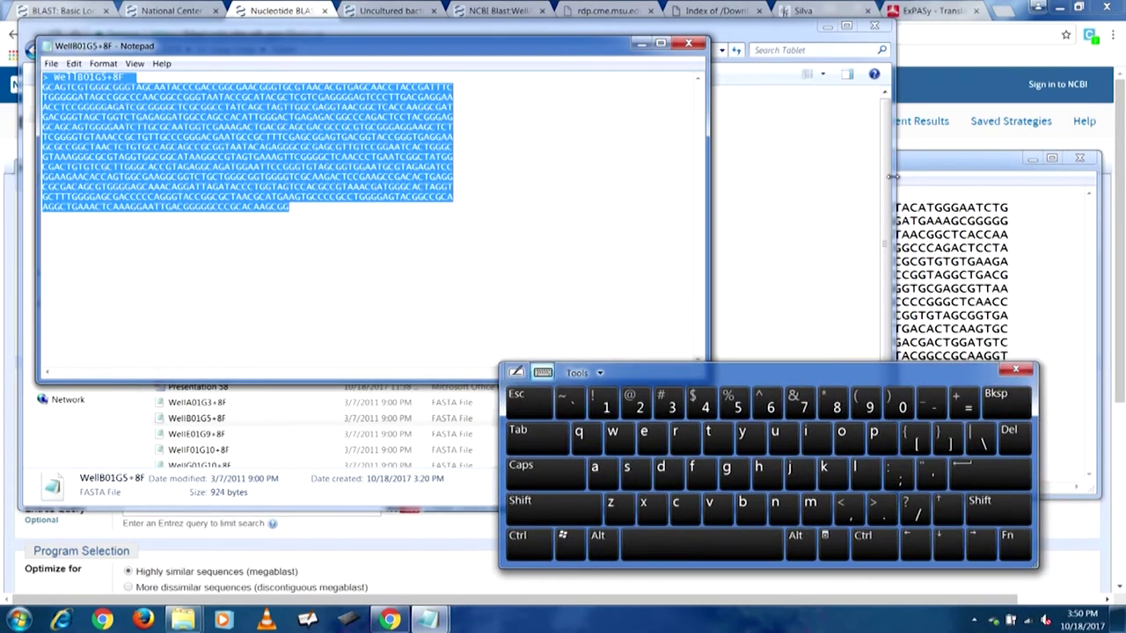
Step: Paste the WellB01G5+8F sequence on a new line below WellA01G3+8F in its Notepad file
right_click(815, 279)
left_click(1065, 269)
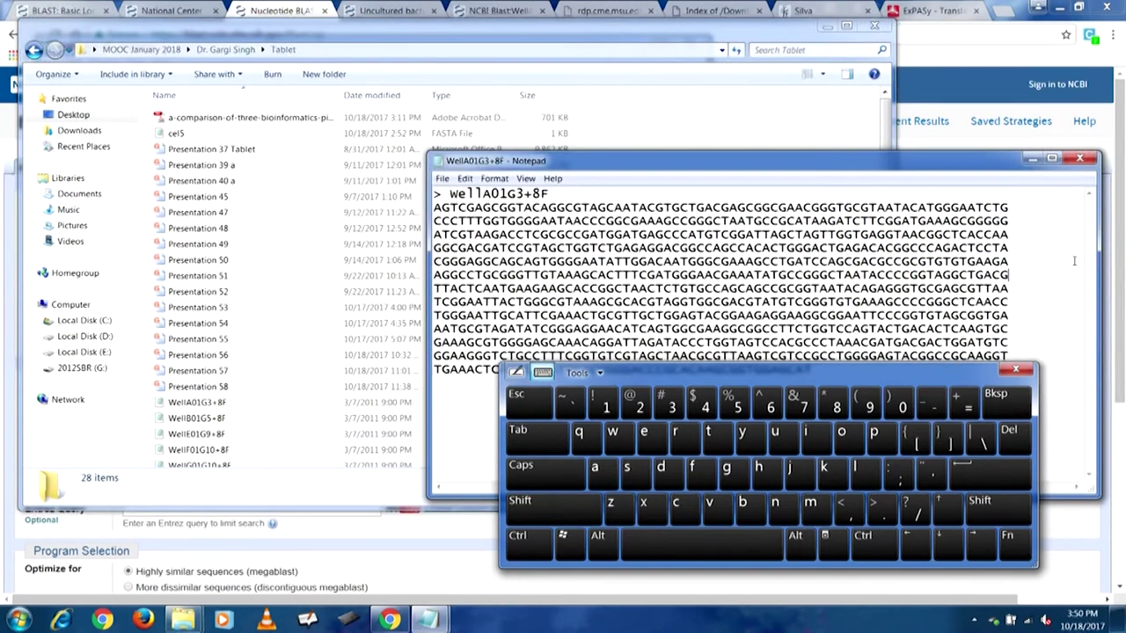
left_click_drag(840, 161, 829, 66)
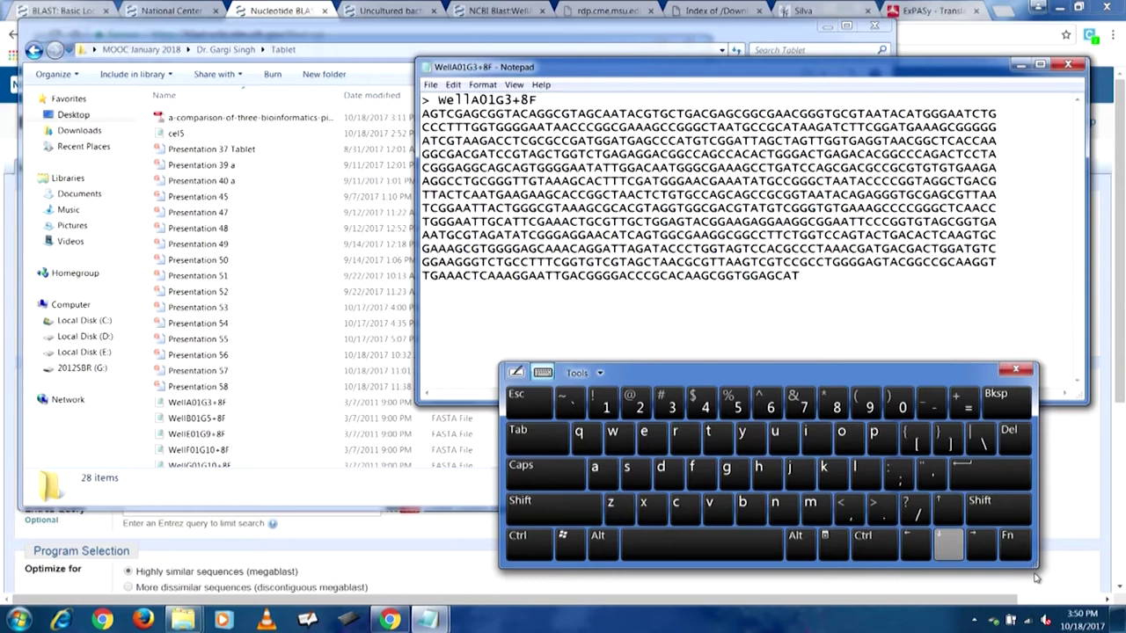
left_click(983, 473)
left_click(863, 535)
left_click(717, 509)
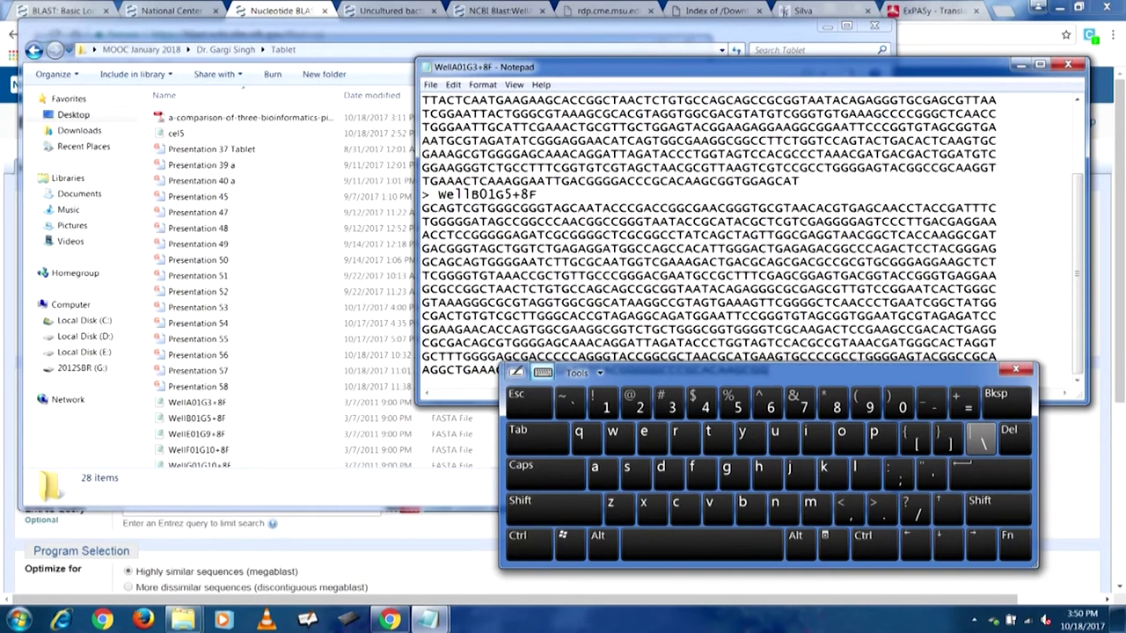
Step: Copy both combined sequences and return to the BLAST search page
left_click_drag(874, 385, 616, 88)
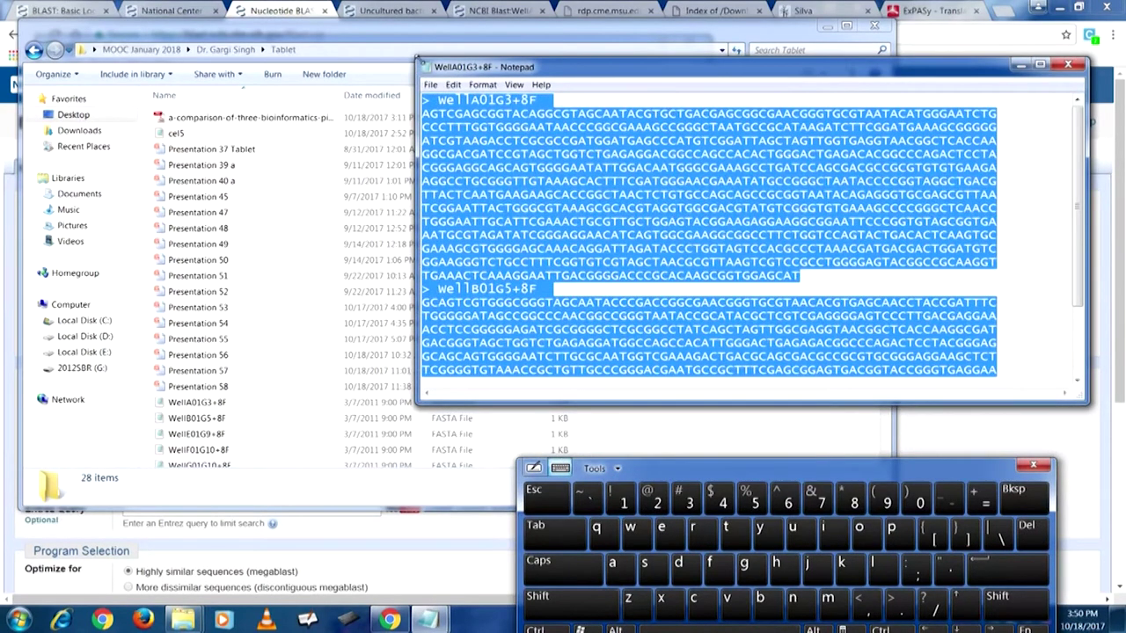
left_click_drag(753, 480, 784, 379)
left_click(578, 526)
left_click(736, 492)
left_click(440, 572)
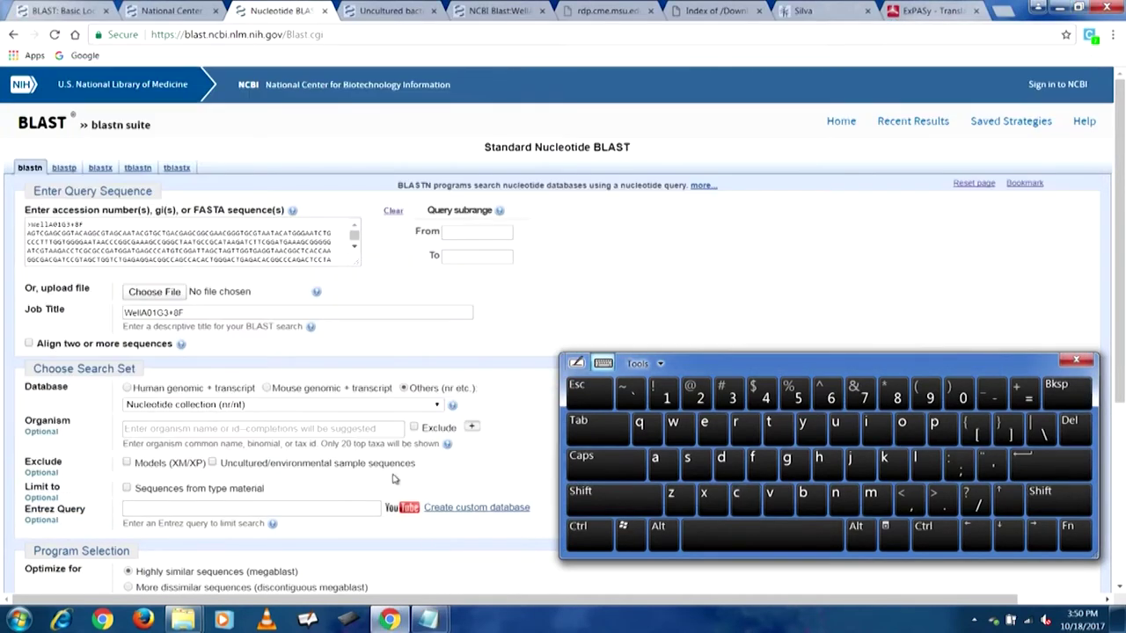
Step: Replace the old query with both pasted sequences, titled '2 sequences (WellA01G3+8F…)'
left_click_drag(315, 249, 34, 214)
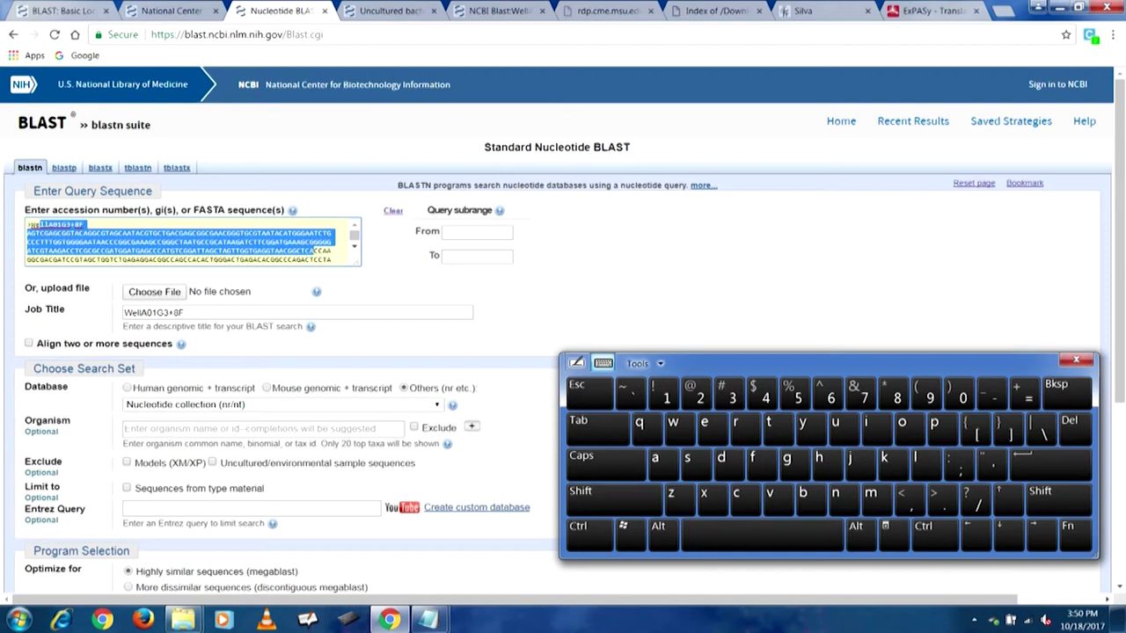
left_click(588, 530)
left_click(654, 459)
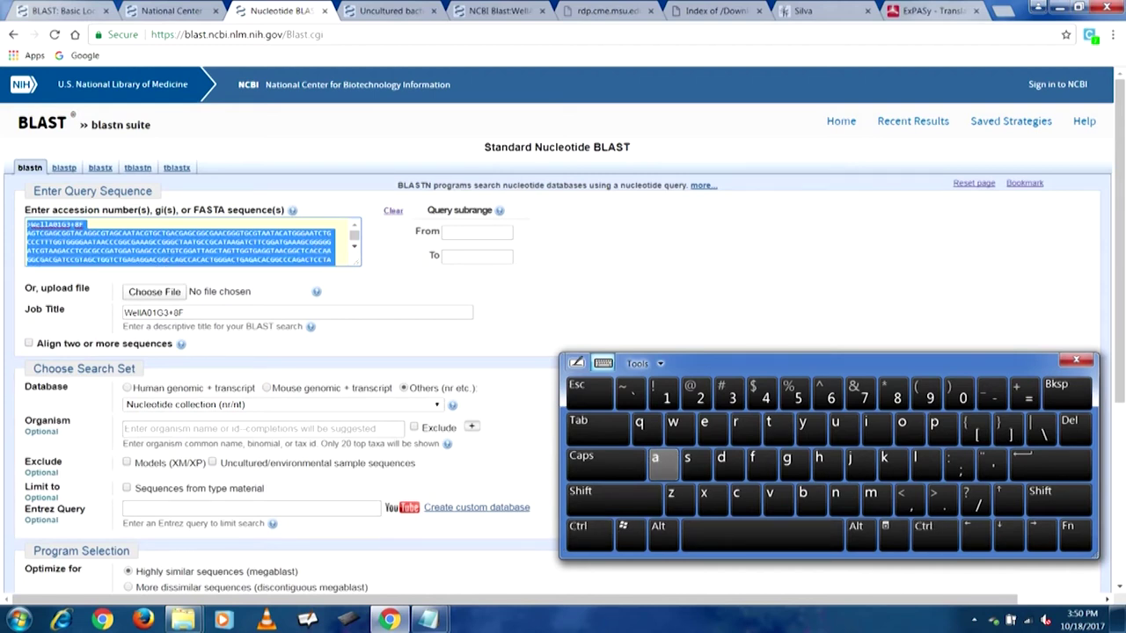
left_click(1068, 390)
left_click(588, 530)
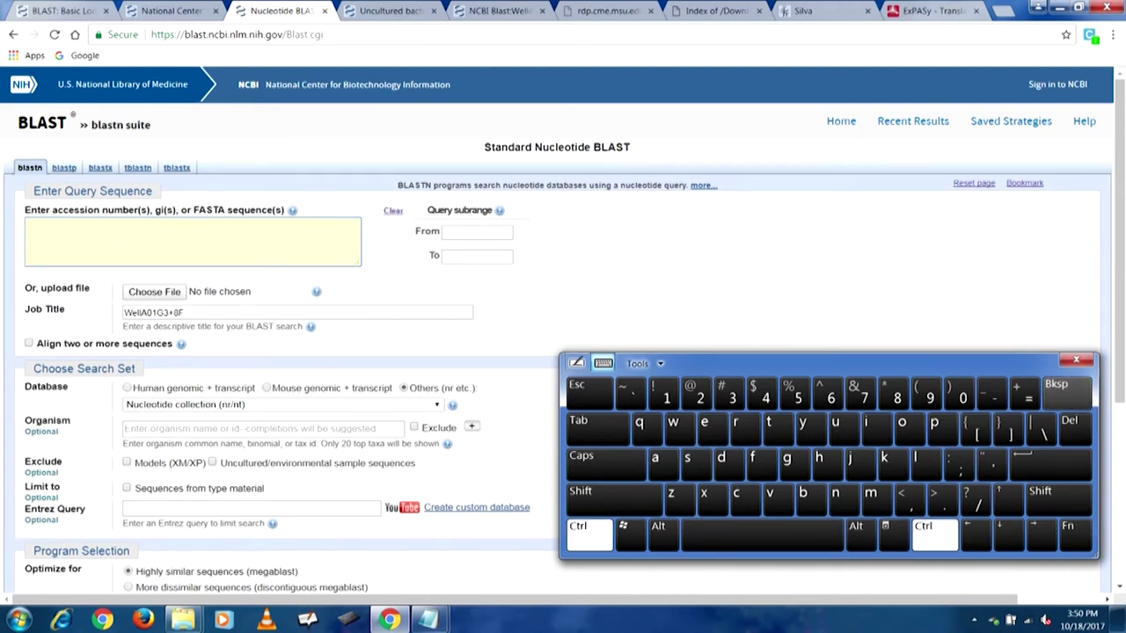
left_click(777, 498)
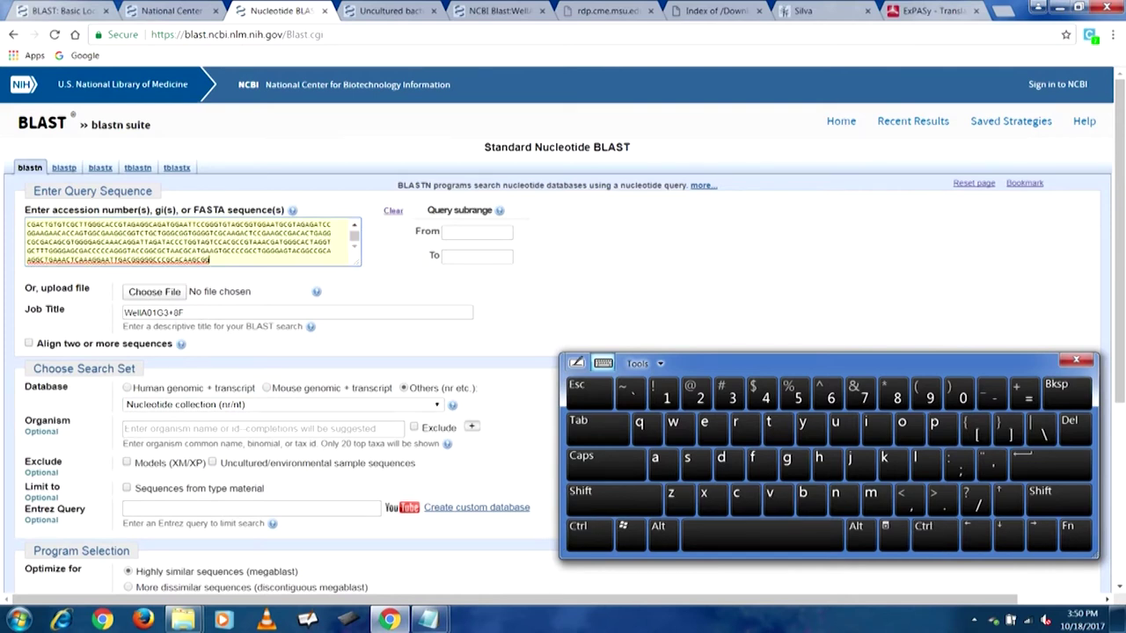
left_click_drag(269, 226, 366, 298)
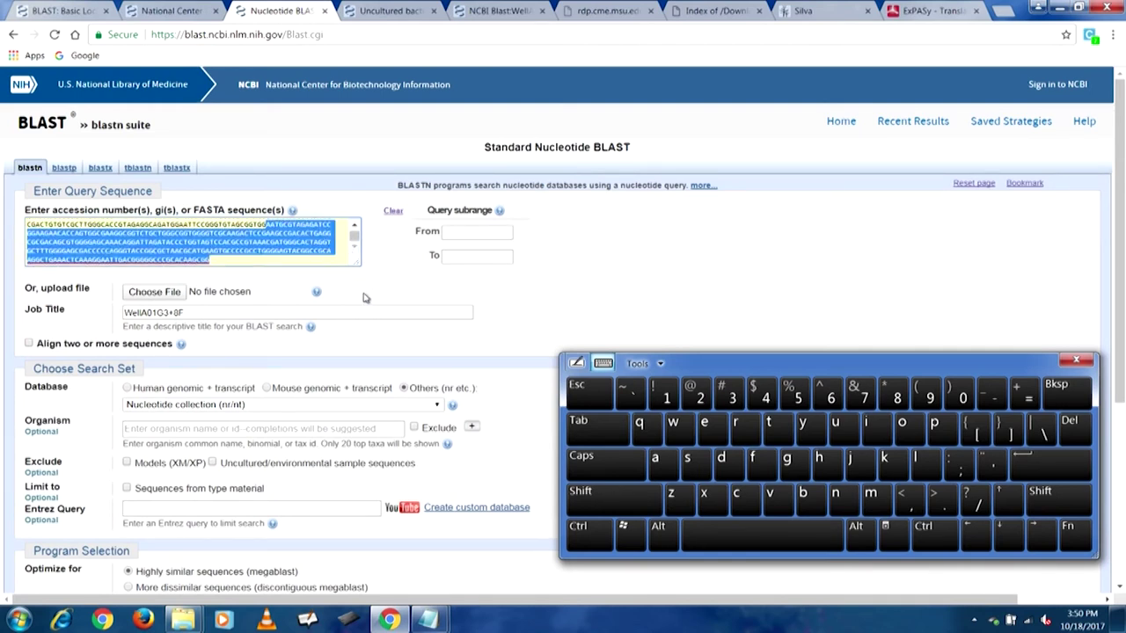
left_click(397, 281)
Step: Exclude uncultured/environmental sample sequences and submit the two-sequence blastn search
left_click_drag(1122, 223, 1115, 271)
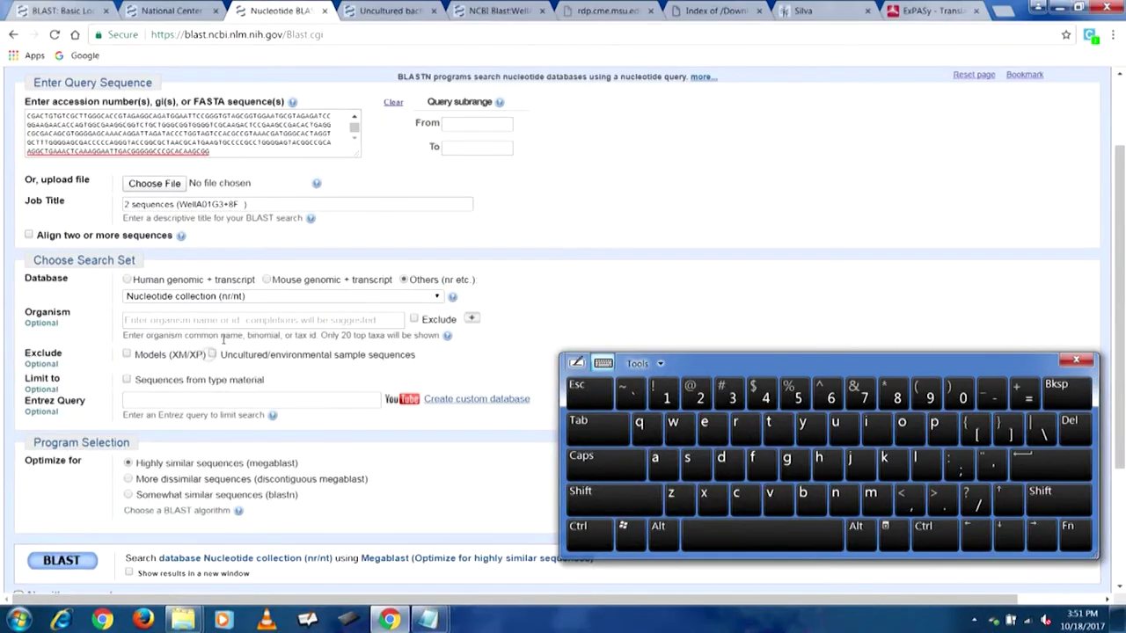
triple_click(366, 431)
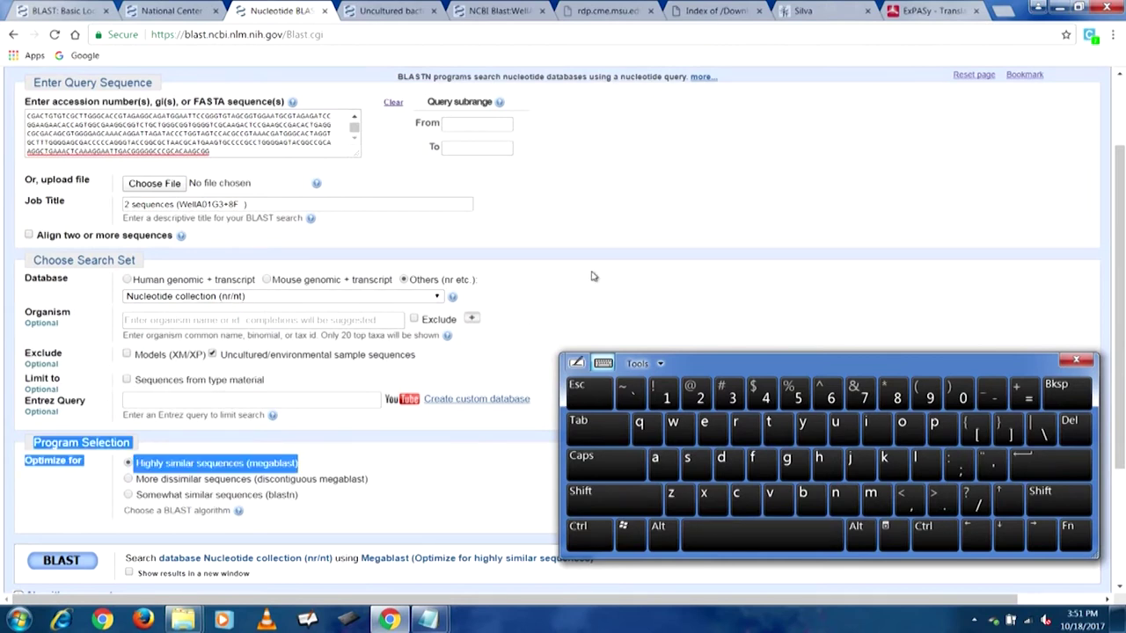
scroll(1082, 237, "down", 2)
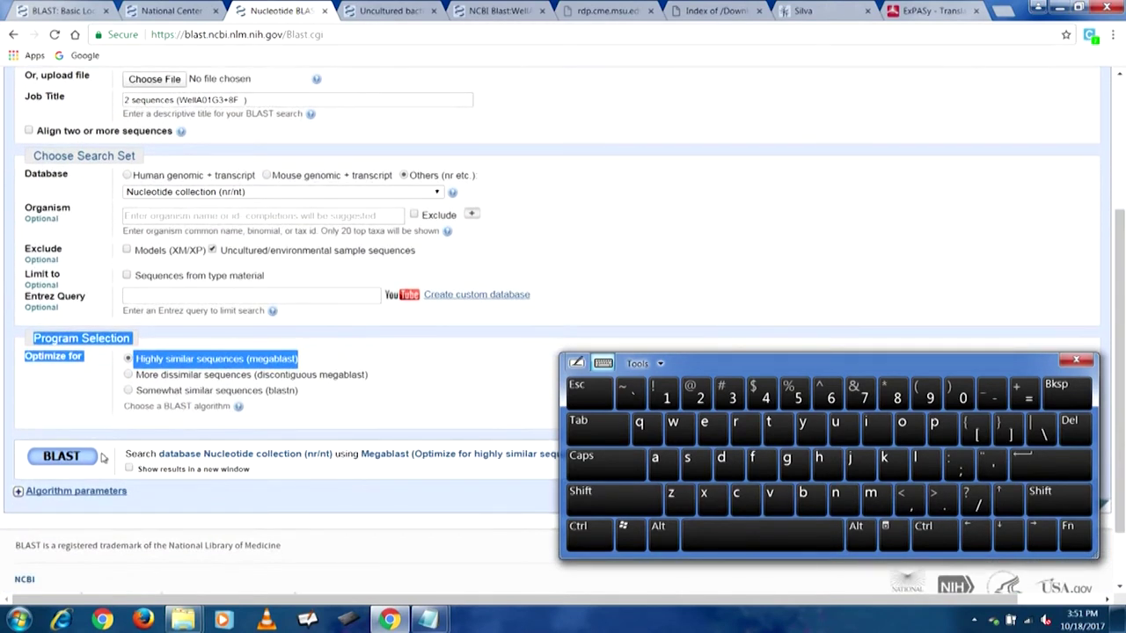
left_click(97, 457)
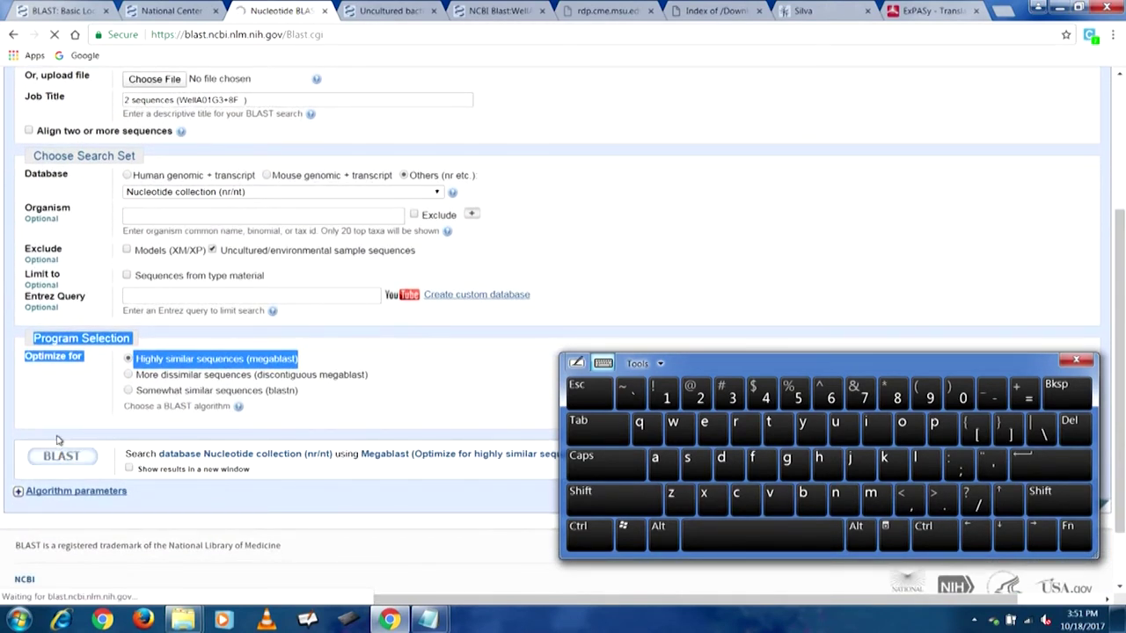
left_click(414, 12)
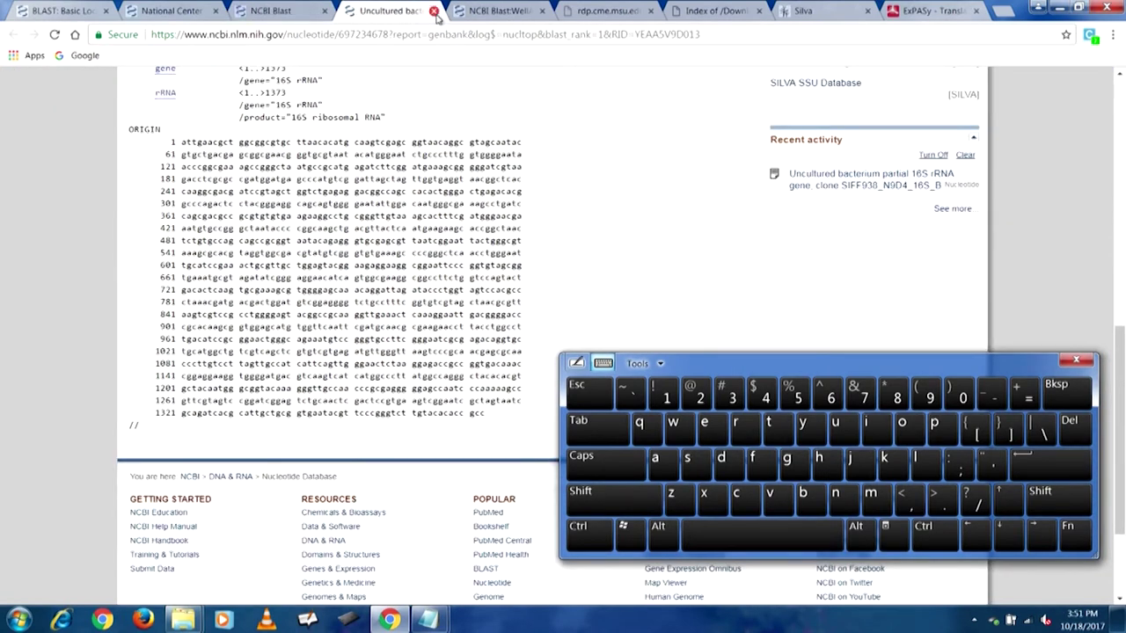
Step: Close the GenBank record and bring up the WellA01G3+8F blastx results
left_click(434, 11)
left_click(295, 11)
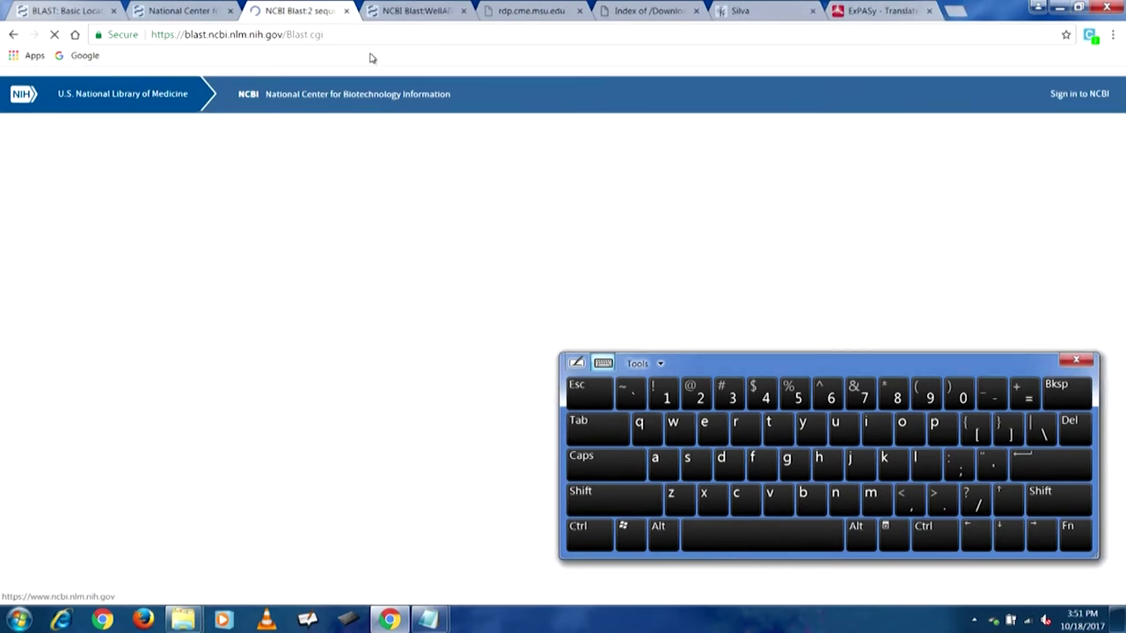
left_click(436, 12)
left_click_drag(798, 364, 871, 428)
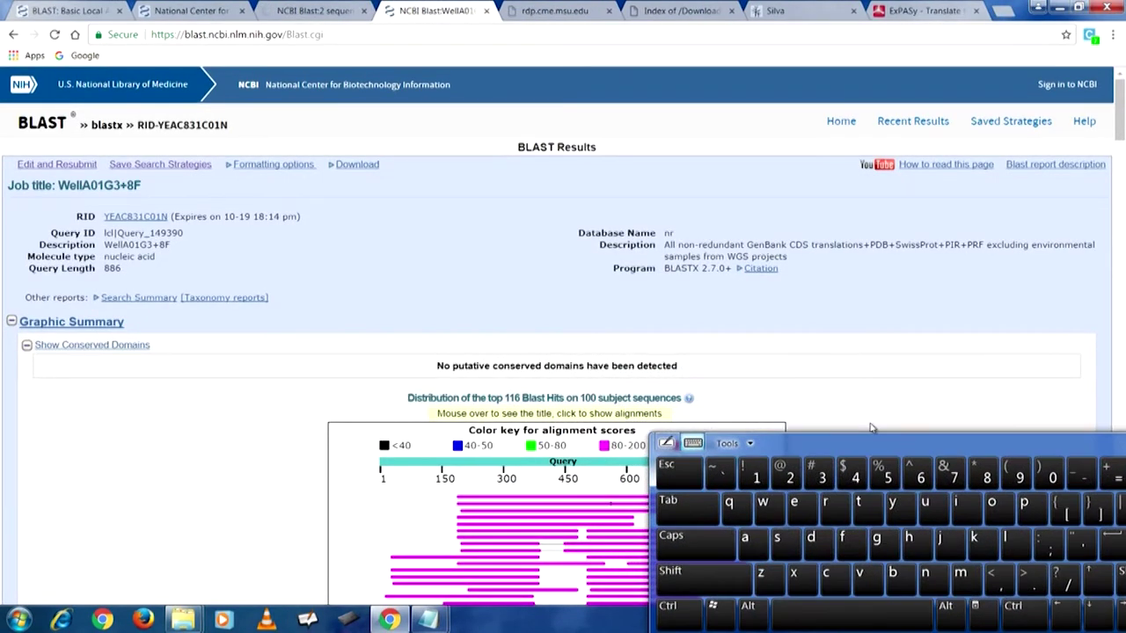
left_click_drag(781, 451, 931, 454)
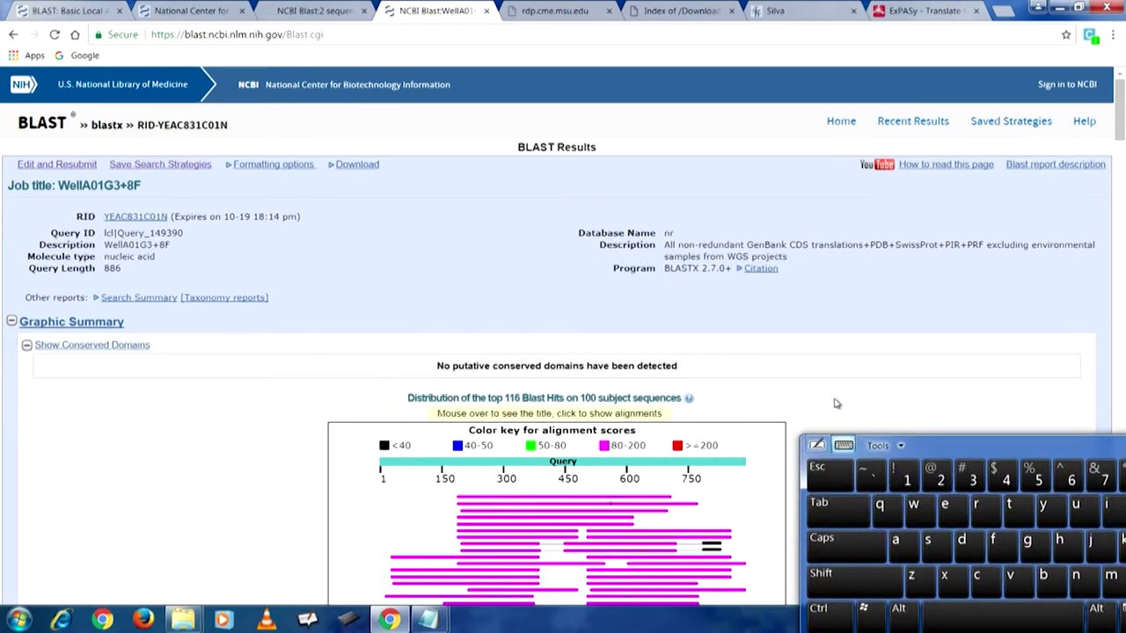
Step: Scroll through the blastx graphic summary and descriptions: 116 hits on 100 protein sequences
left_click_drag(1120, 139, 1121, 174)
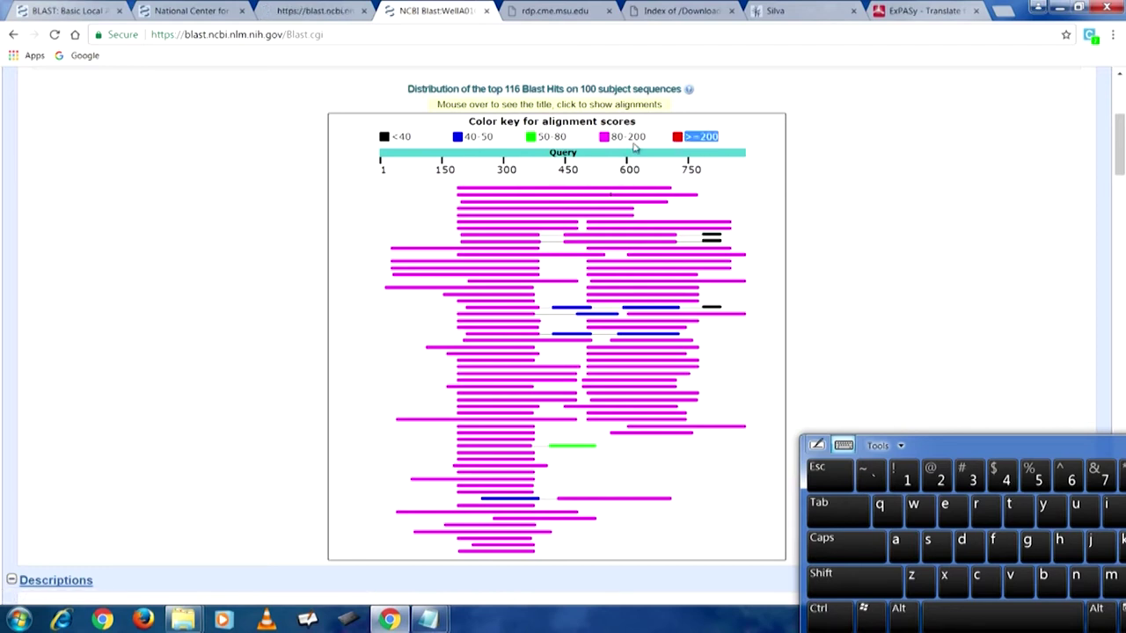
left_click(602, 144)
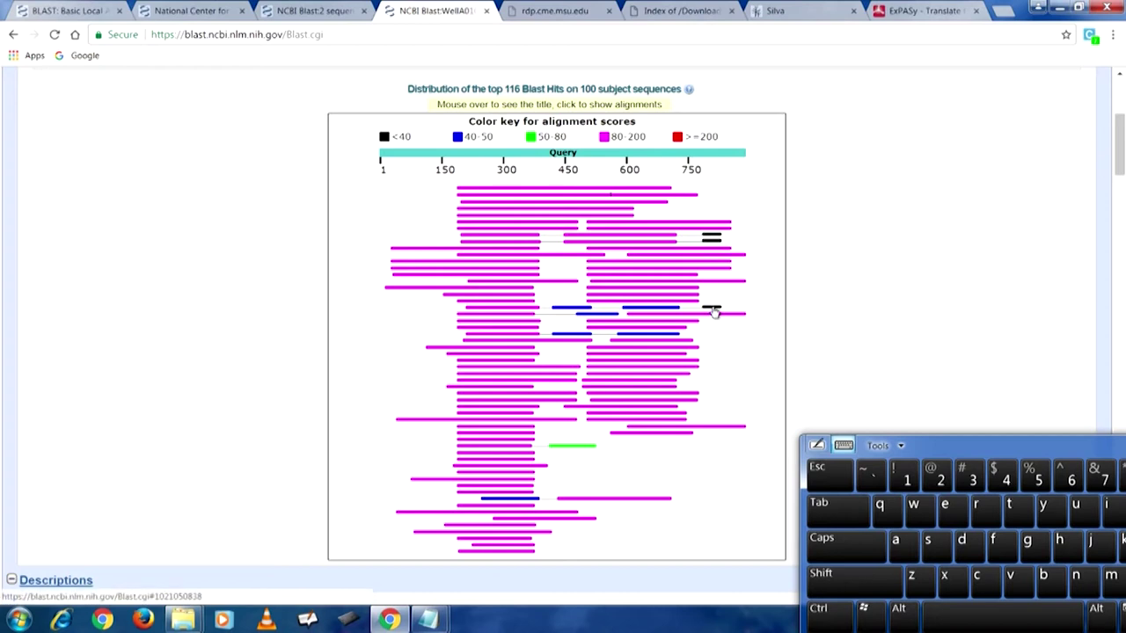
left_click_drag(1122, 176, 1124, 222)
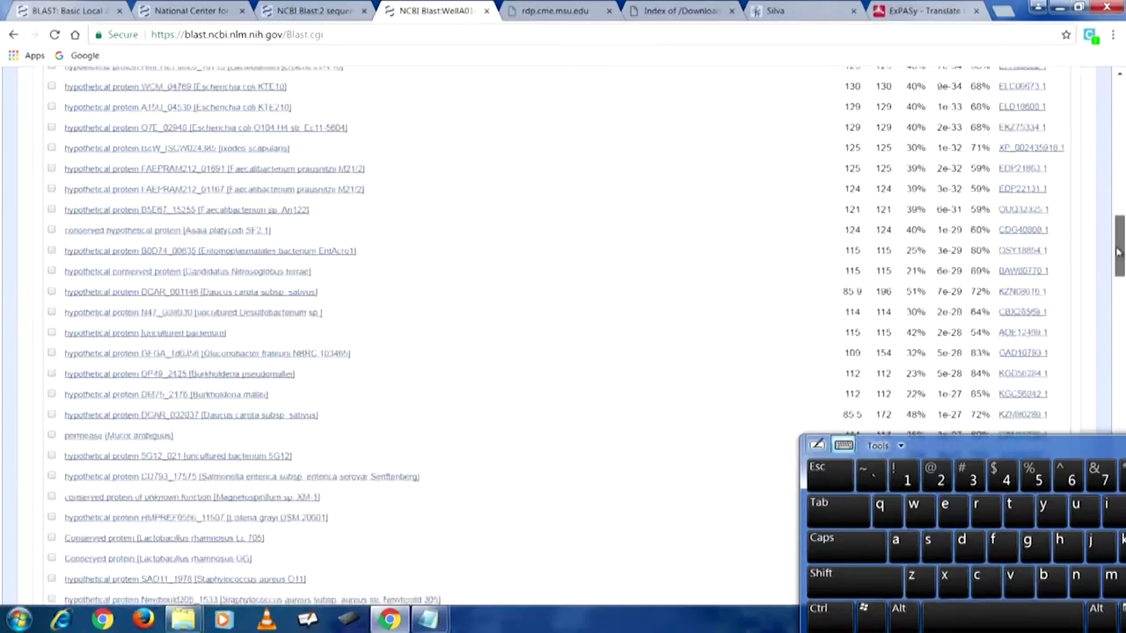
scroll(1119, 261, "down", 2)
left_click_drag(1119, 260, 1120, 211)
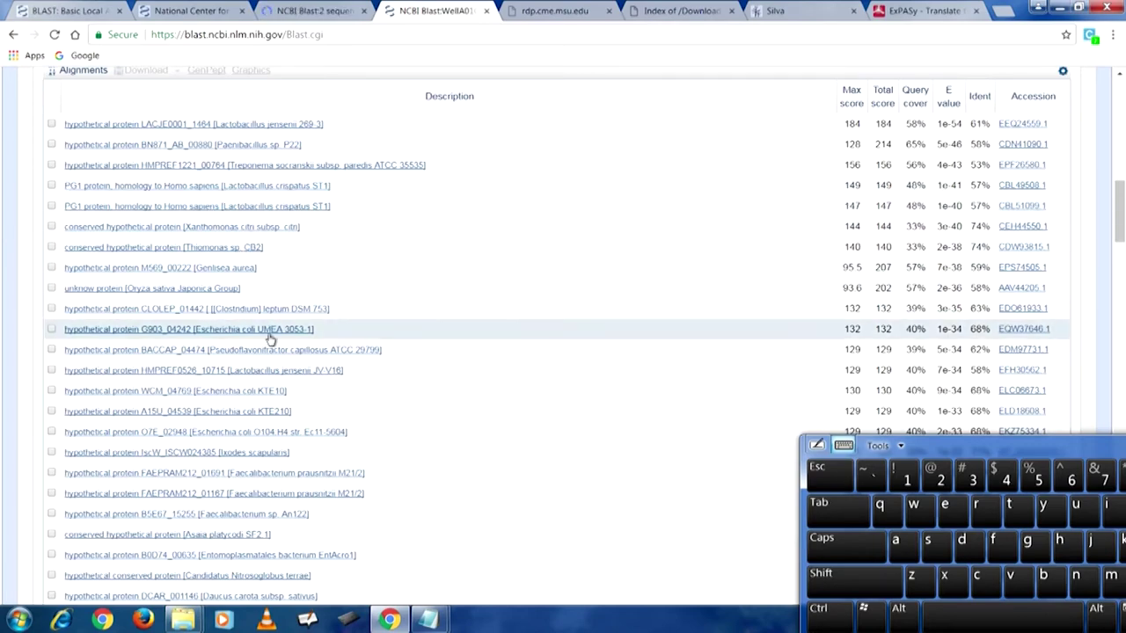
left_click_drag(1119, 220, 1105, 105)
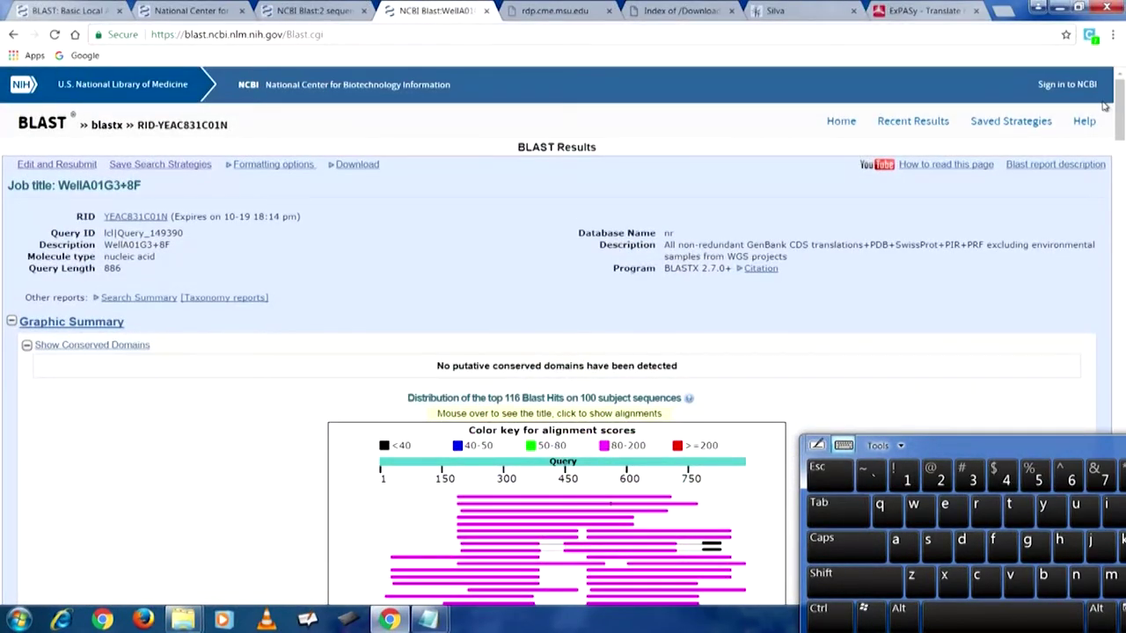
Step: Reopen the blastx search via Edit and Resubmit and clear its old query sequence
left_click(80, 165)
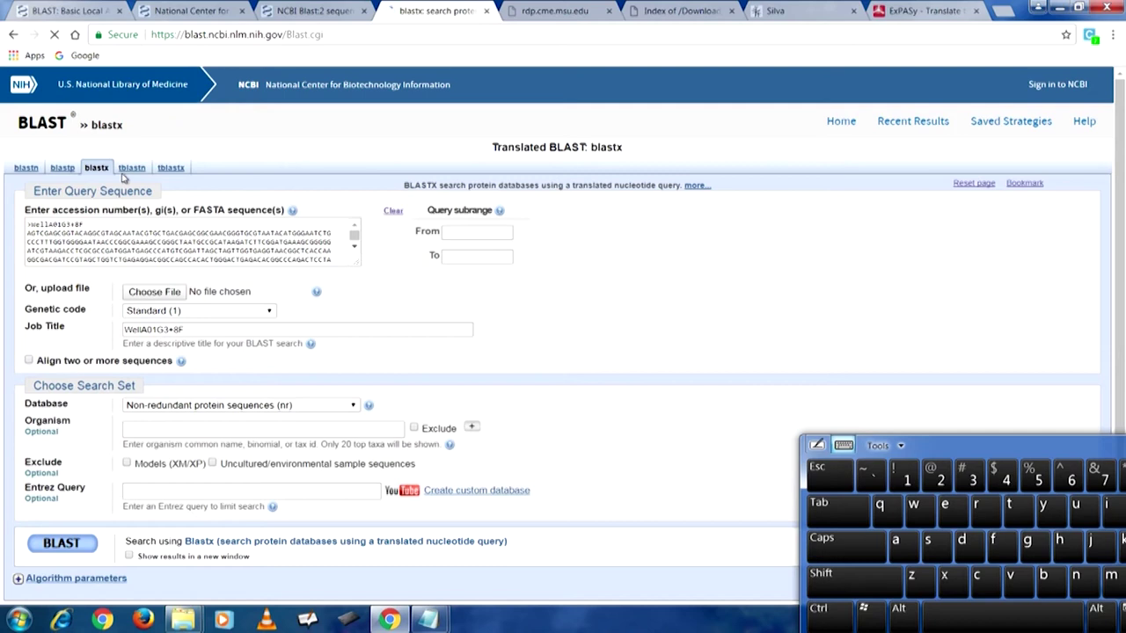
left_click(353, 247)
left_click(353, 247)
left_click(354, 225)
left_click(351, 252)
left_click_drag(249, 256, 28, 223)
left_click(831, 608)
left_click(905, 545)
left_click_drag(968, 448, 633, 344)
left_click(897, 374)
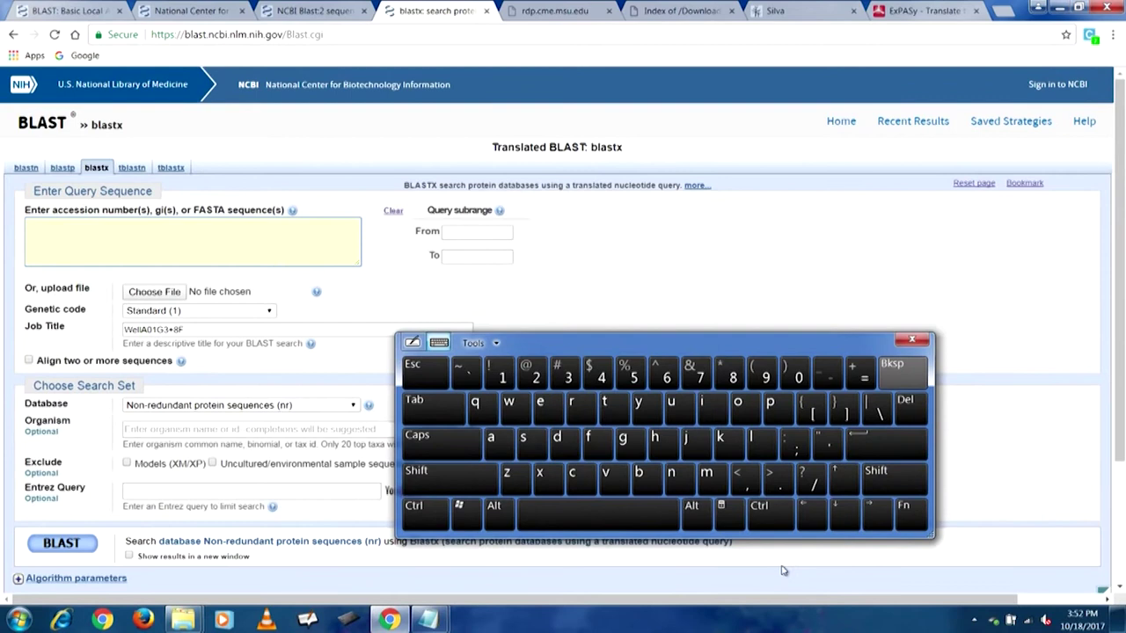
Step: Paste both sequences into the blastx query, then view the finished two-sequence blastn results
left_click(771, 510)
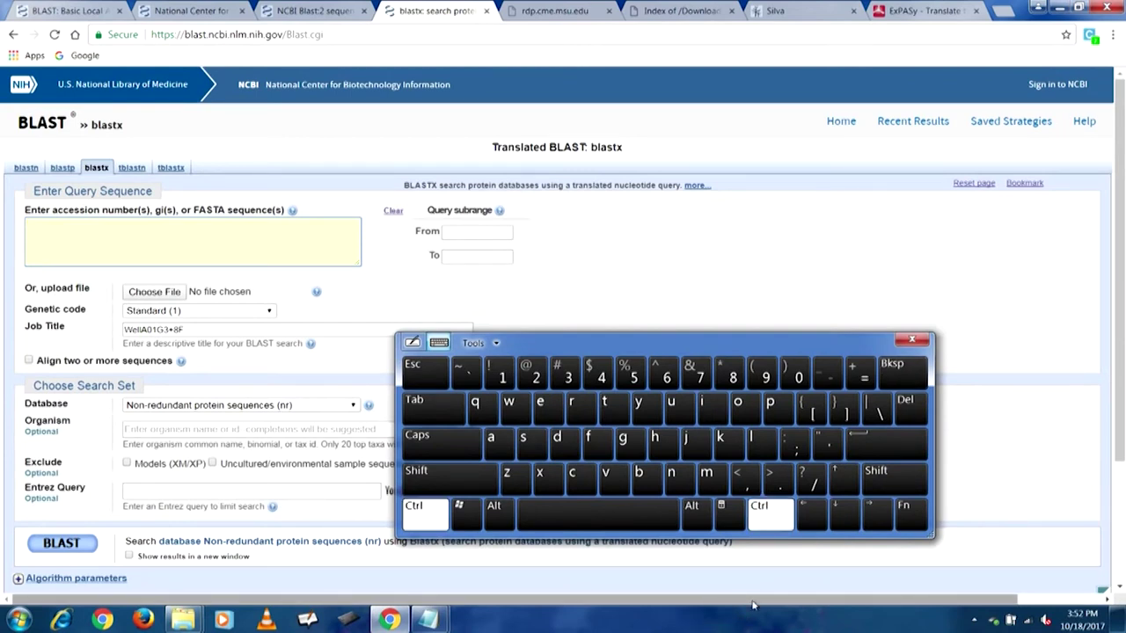
left_click(614, 480)
scroll(352, 231, "up", 10)
left_click(405, 313)
left_click_drag(527, 343, 769, 353)
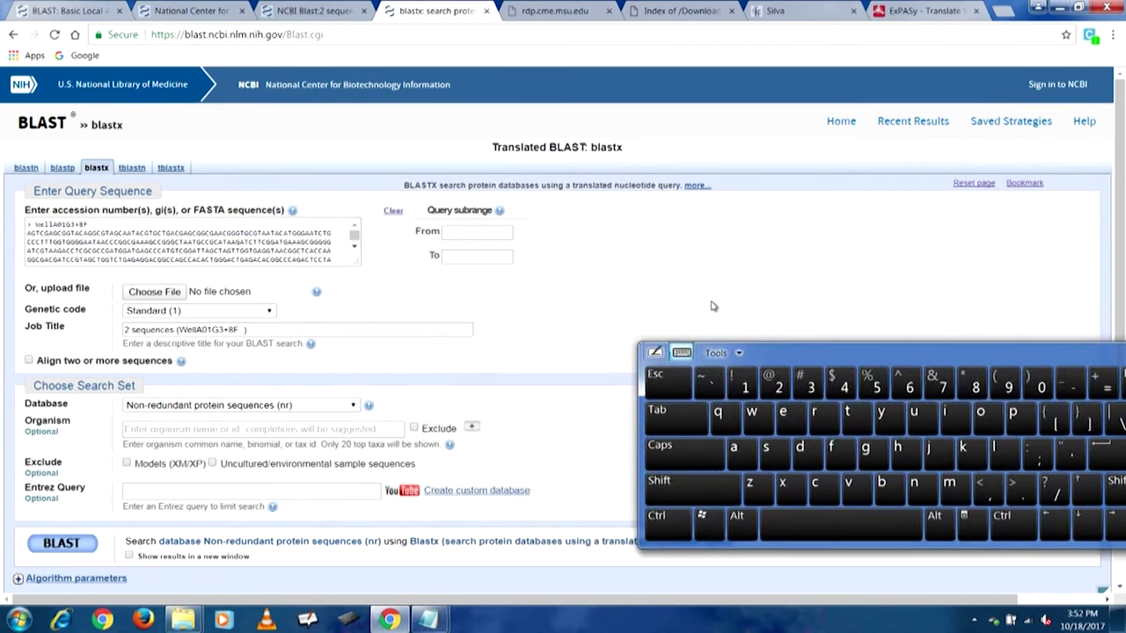
left_click(315, 11)
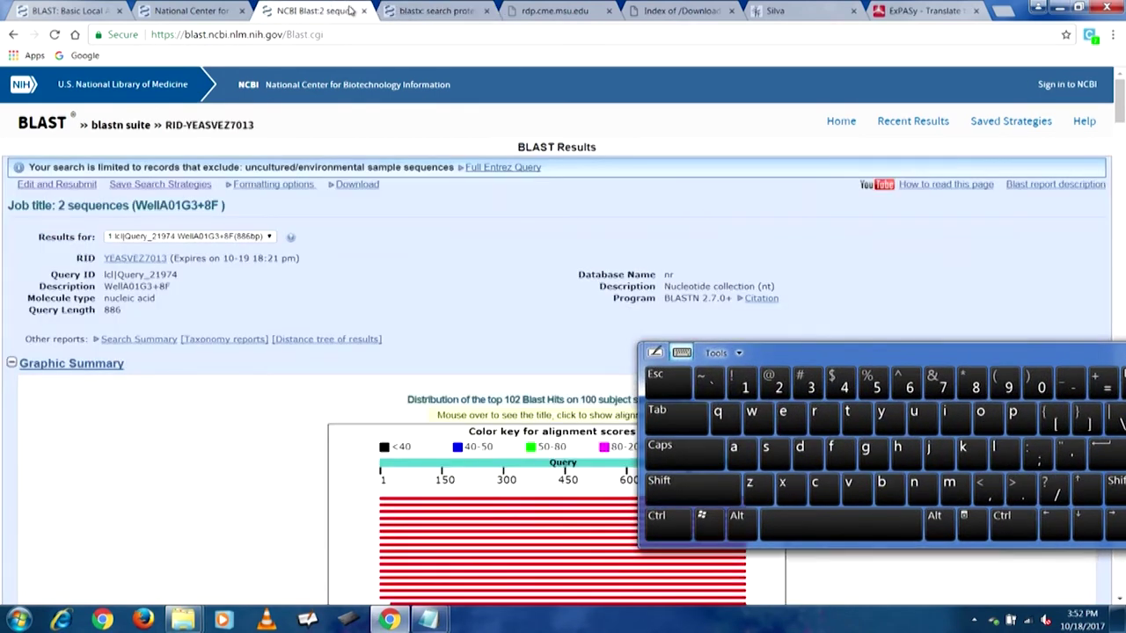
Step: Use the Results for dropdown to switch between query WellB01G5+8F and WellA01G3+8F
left_click_drag(931, 356, 1059, 495)
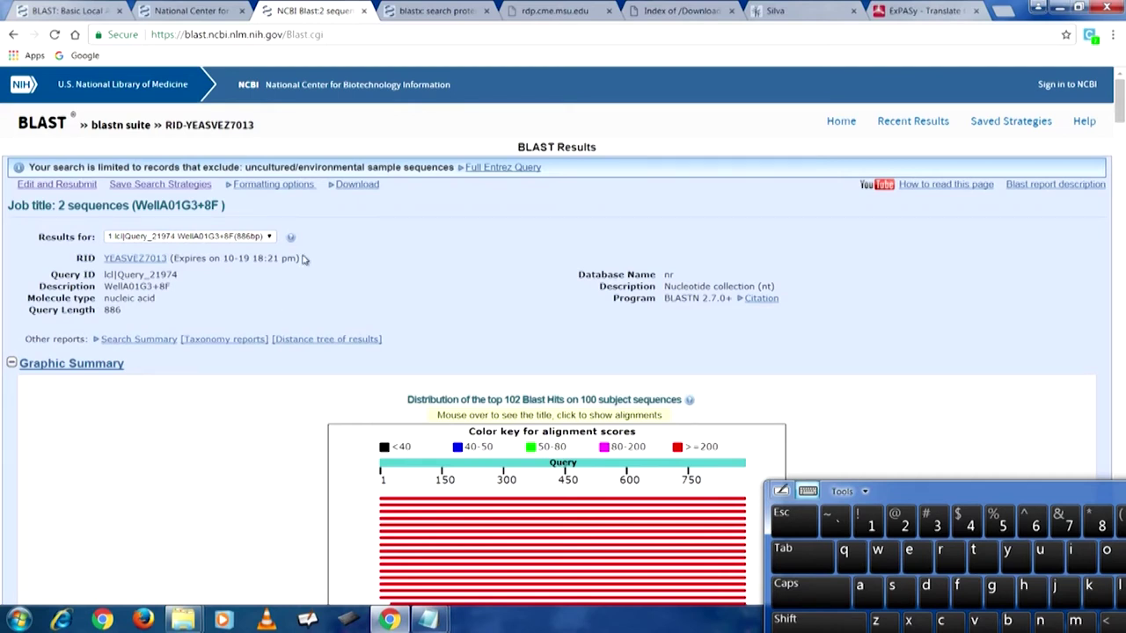
left_click(261, 237)
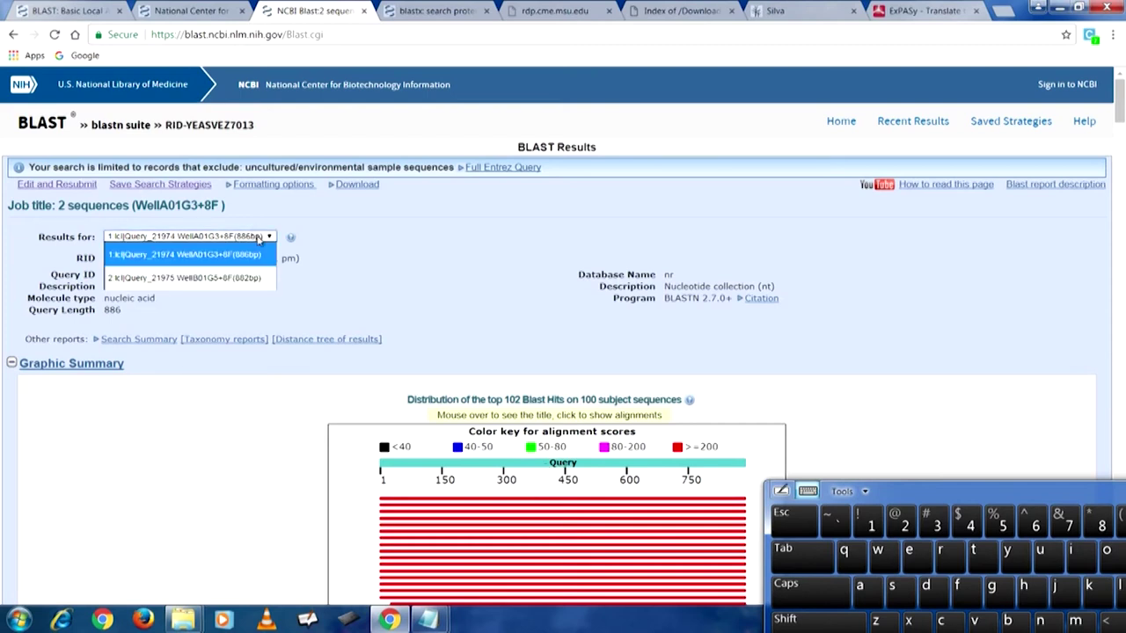
left_click(229, 255)
left_click(269, 237)
left_click(249, 278)
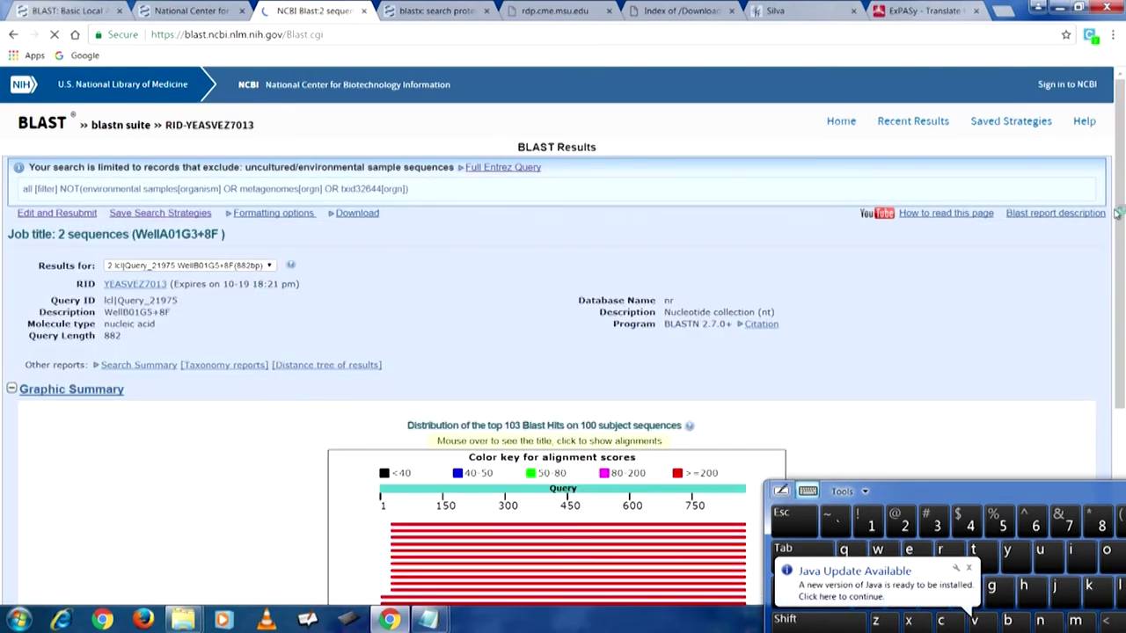
Step: Scroll to WellA01G3+8F's descriptions, topped by Bacterium Ellin5114 at 89% identity, 100% cover
scroll(1117, 257, "down", 1)
left_click_drag(1118, 257, 1068, 339)
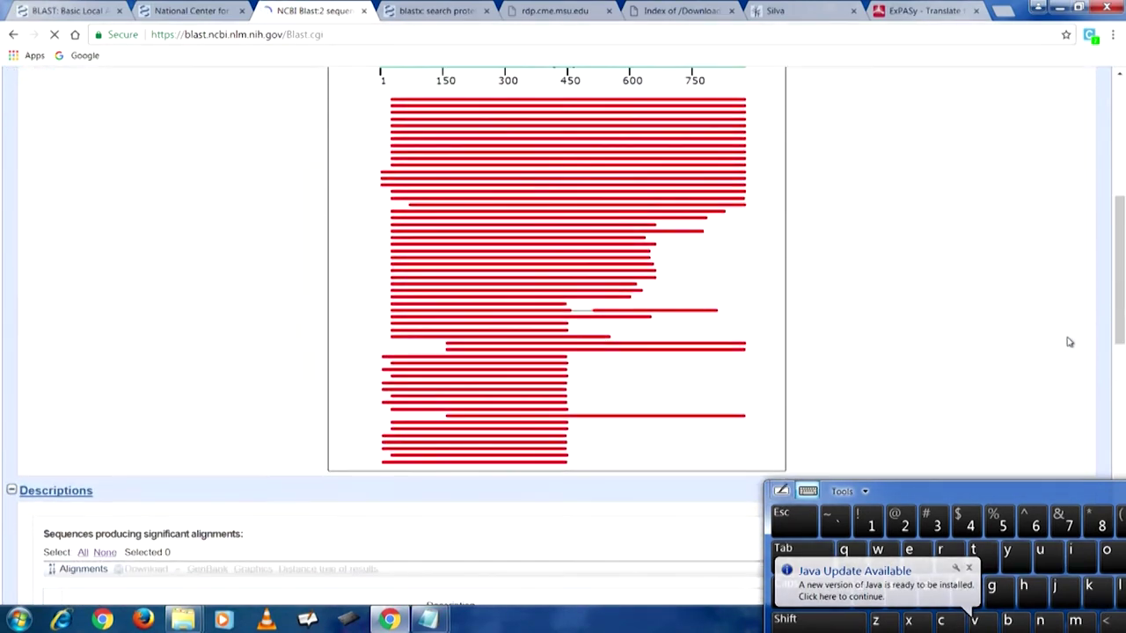
left_click_drag(1117, 281, 1116, 102)
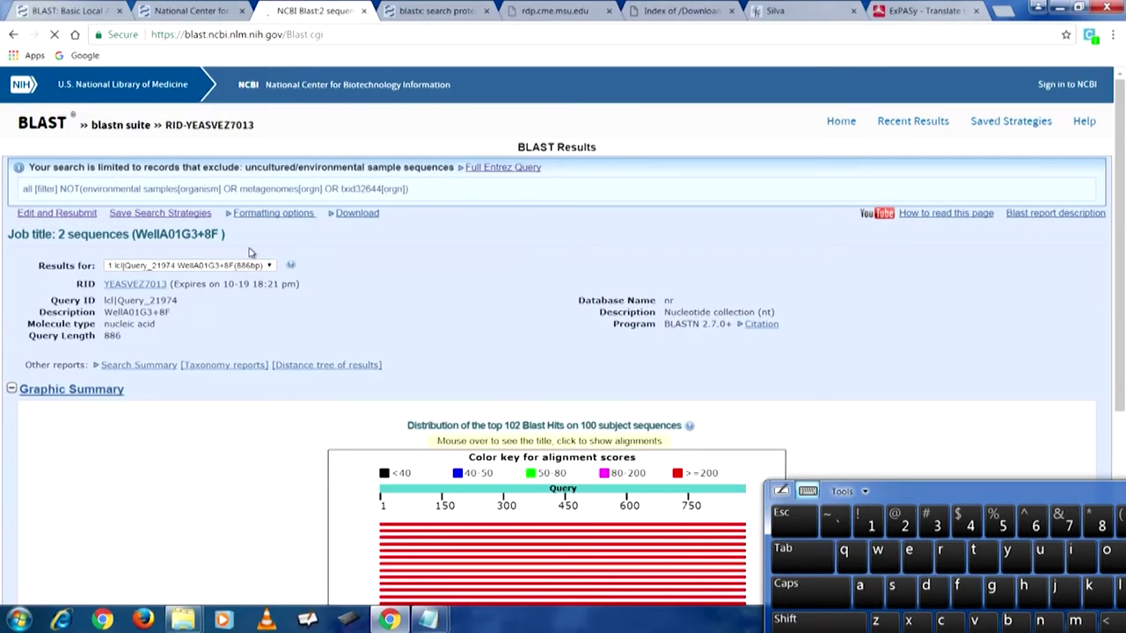
left_click_drag(1117, 339, 1117, 379)
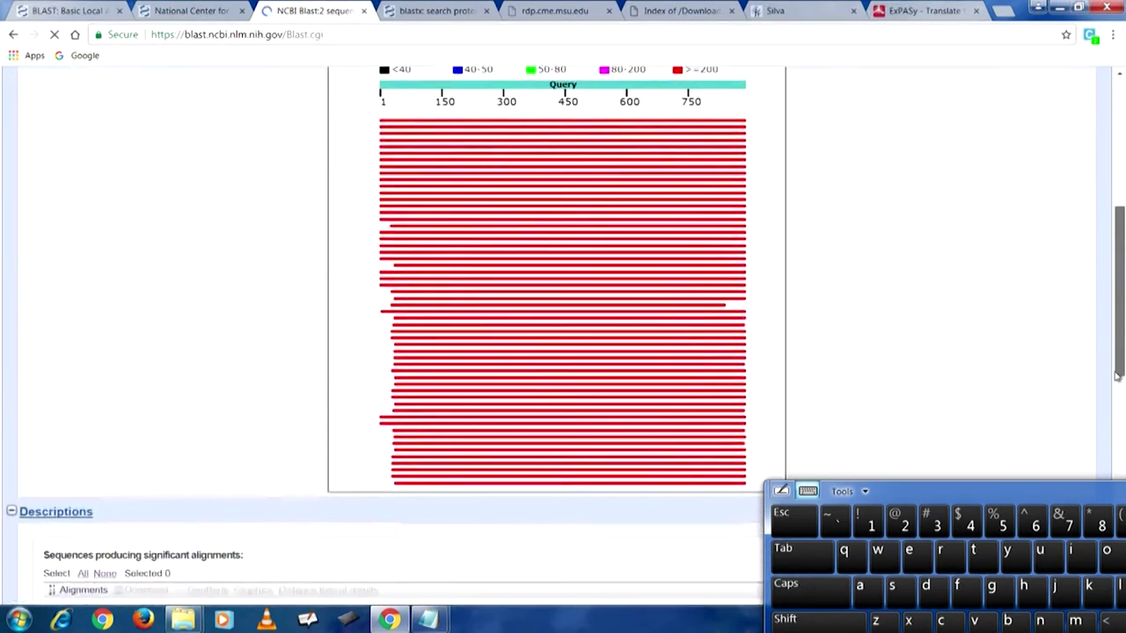
scroll(482, 364, "up", 1)
left_click_drag(1117, 323, 1104, 387)
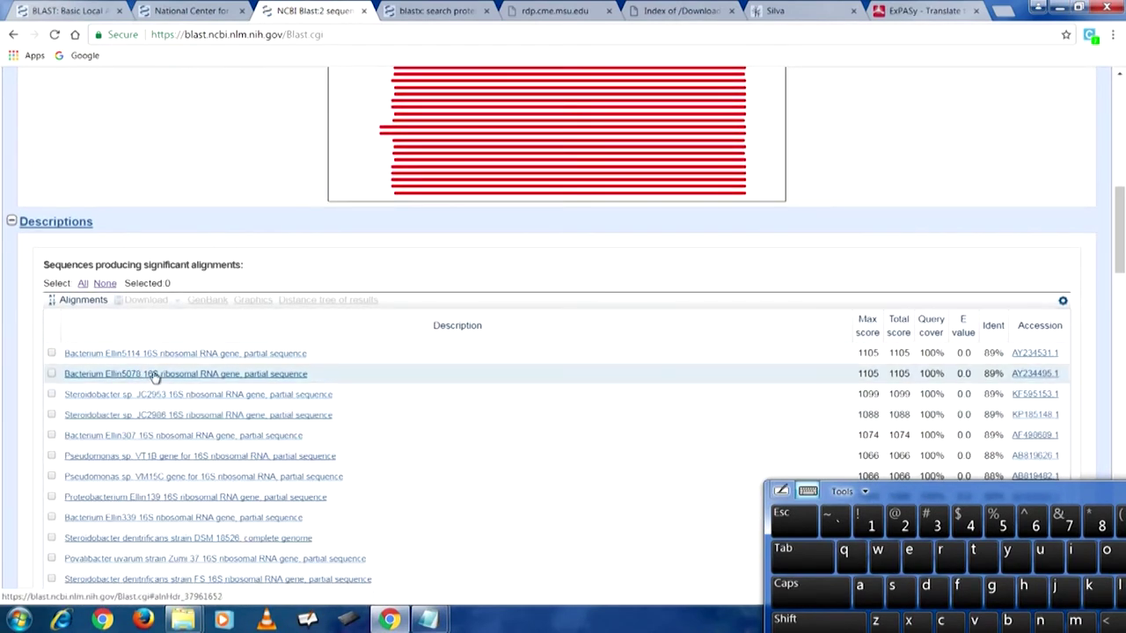
Step: Check the Ellin5114 hit's score, cover and 89% identity, then open GenBank record AY234531.1
left_click(186, 354)
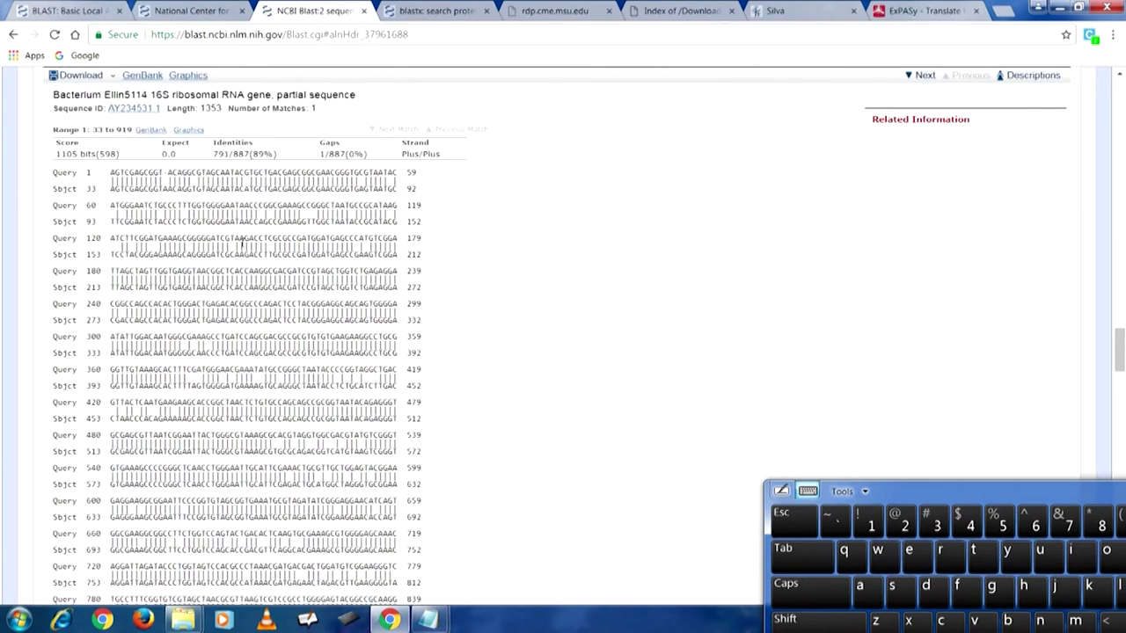
left_click_drag(1118, 351, 1111, 151)
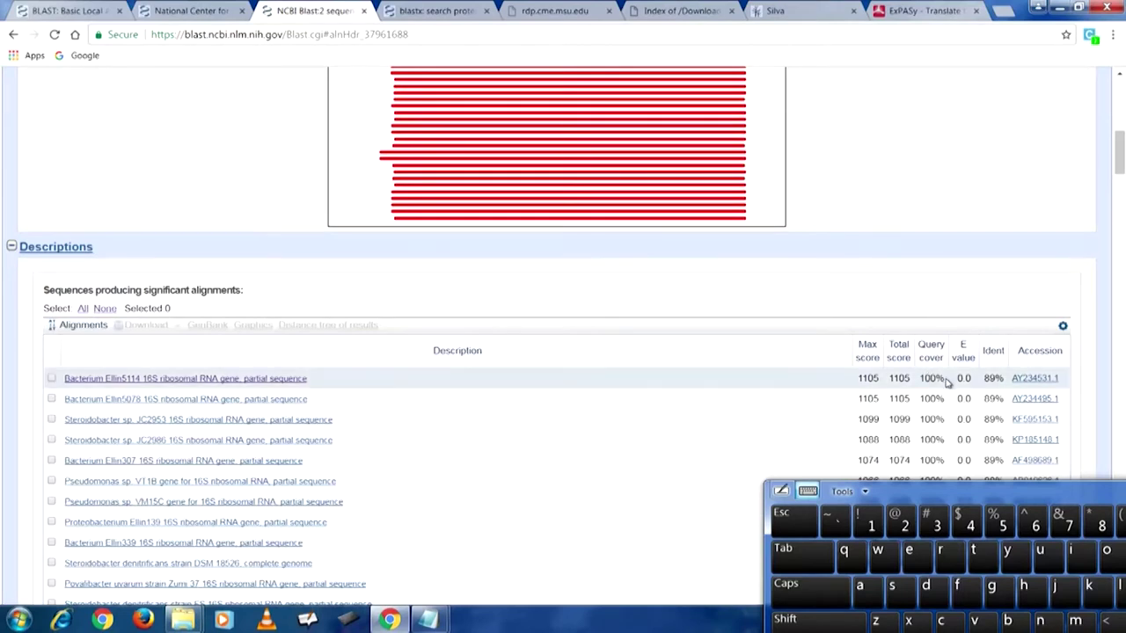
left_click_drag(949, 380, 906, 380)
mouse_move(999, 379)
left_mouse_down()
mouse_move(973, 379)
mouse_move(983, 379)
left_mouse_up()
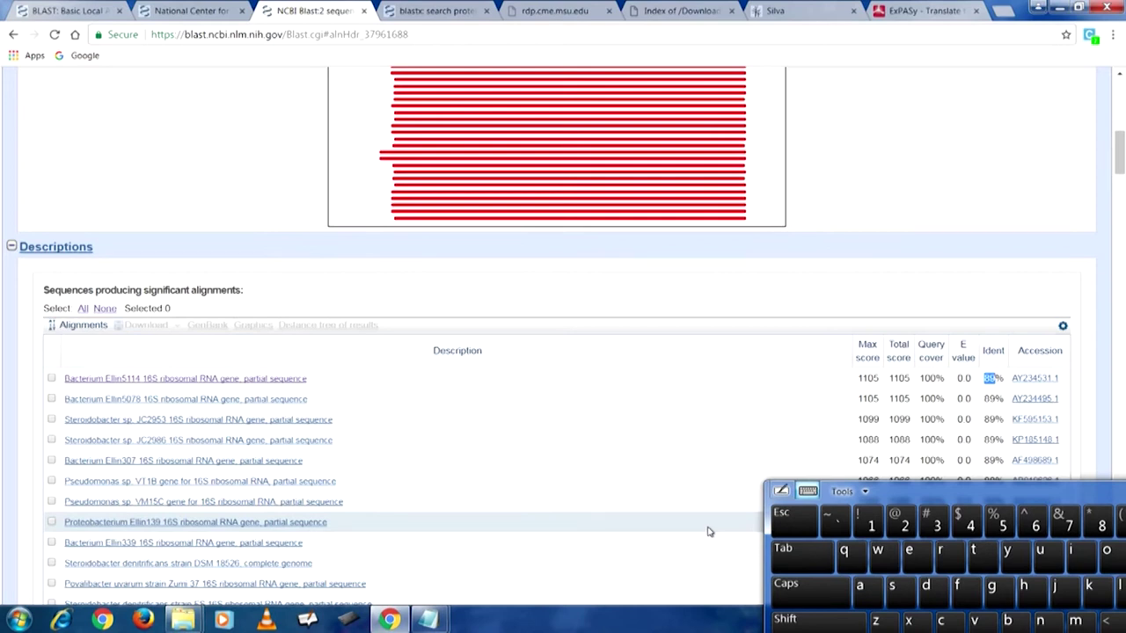
left_click(1034, 379)
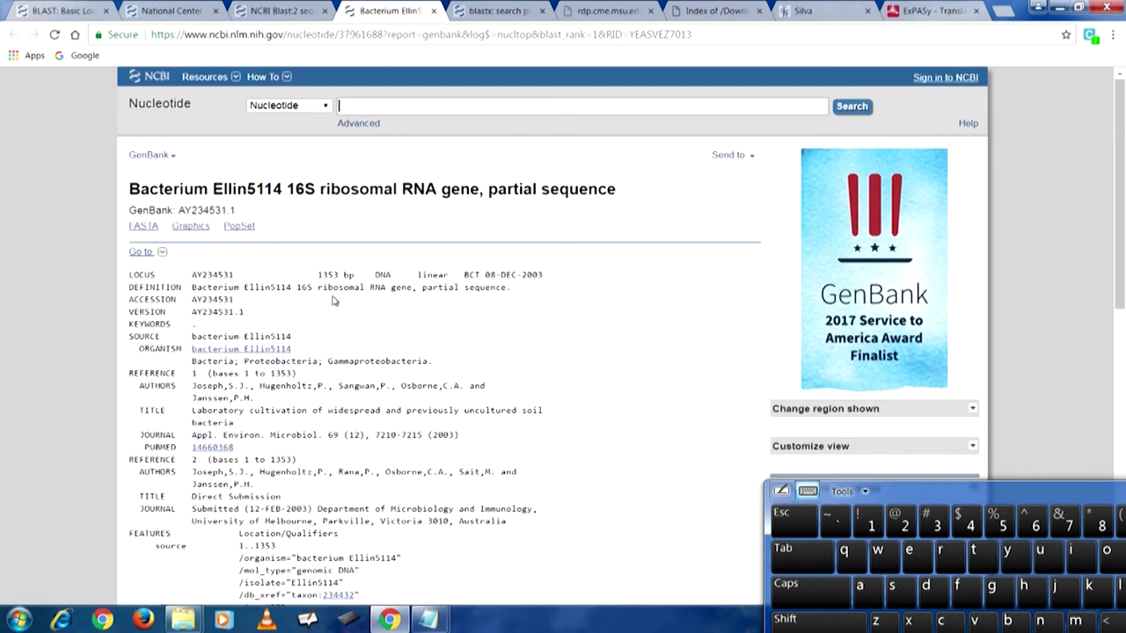
Step: Highlight AY234531's 16S rRNA definition, Gammaproteobacteria lineage and first reference, then close the record
left_click_drag(309, 287, 403, 278)
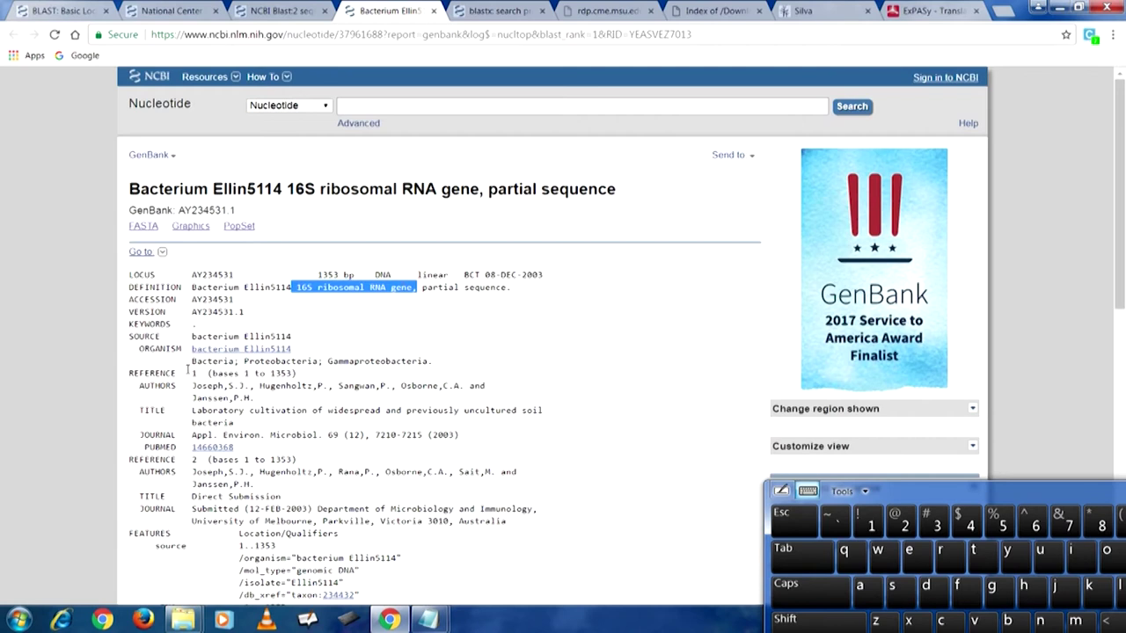
left_click_drag(191, 361, 446, 363)
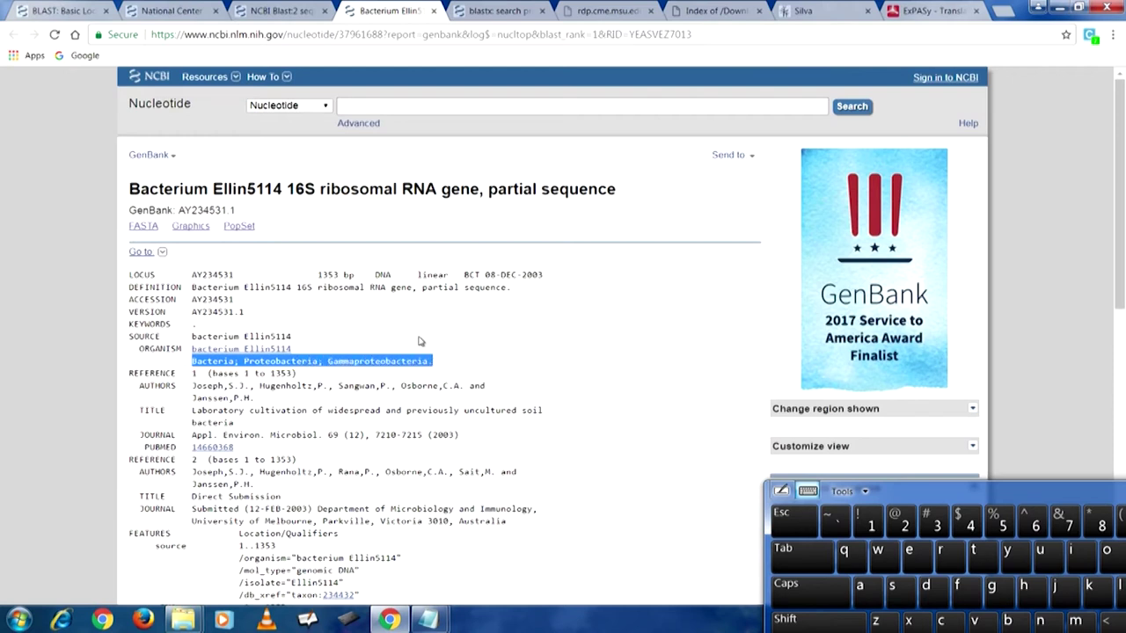
left_click_drag(208, 373, 482, 443)
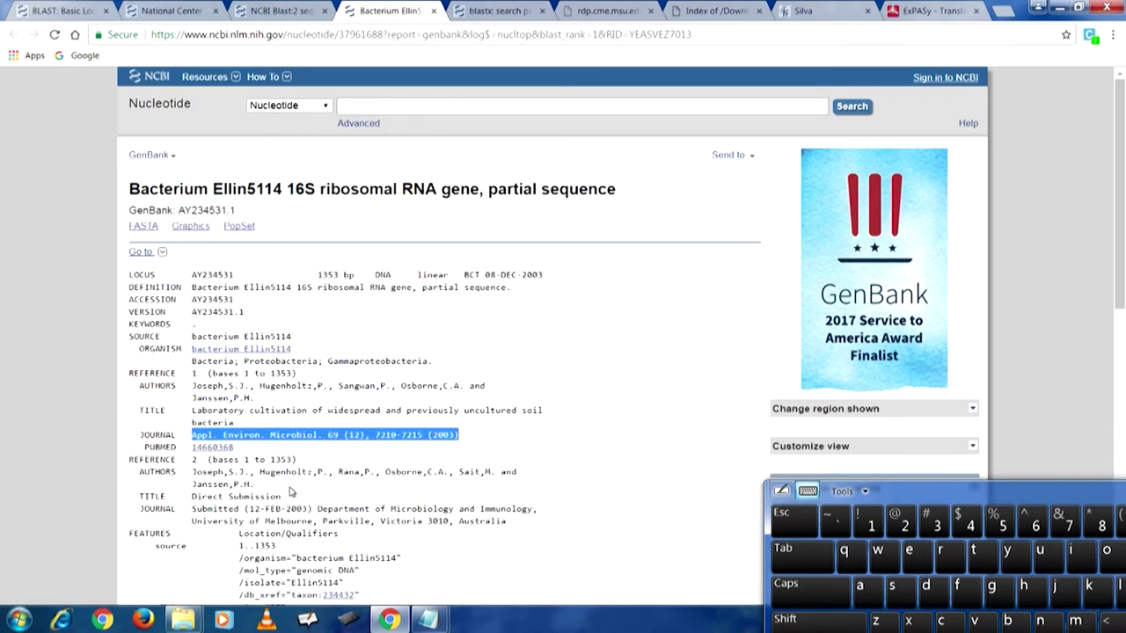
left_click(433, 11)
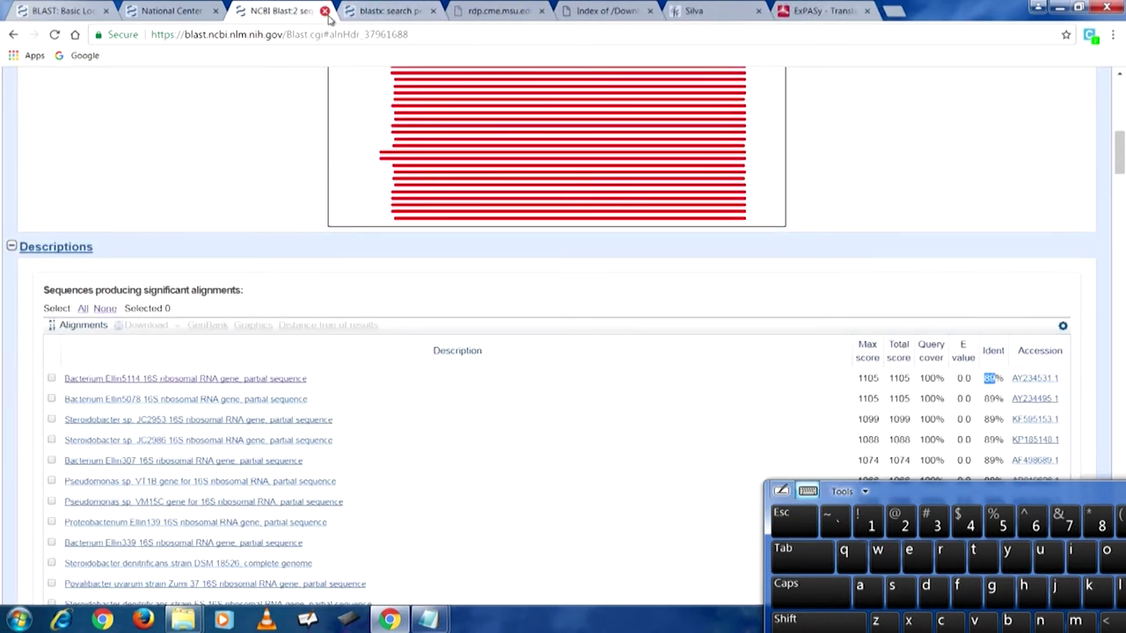
Step: Show results for query WellB01G5+8F (882 bp) and scroll to its Ellin5290-led hit list
left_click_drag(379, 294, 432, 454)
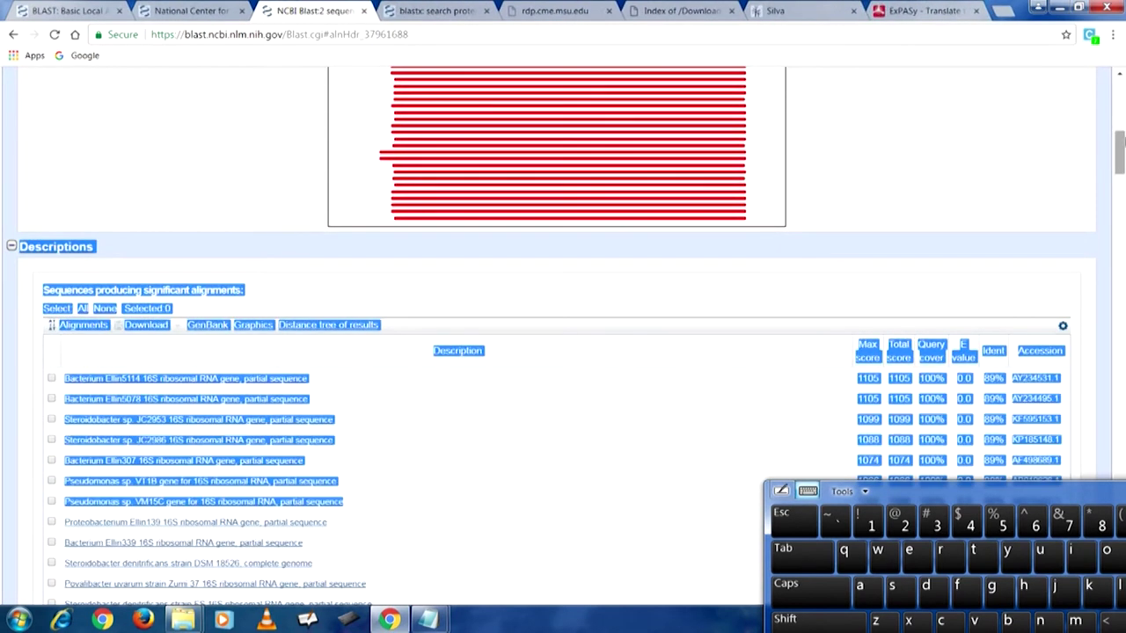
left_click_drag(1114, 167, 1098, 91)
left_click(271, 236)
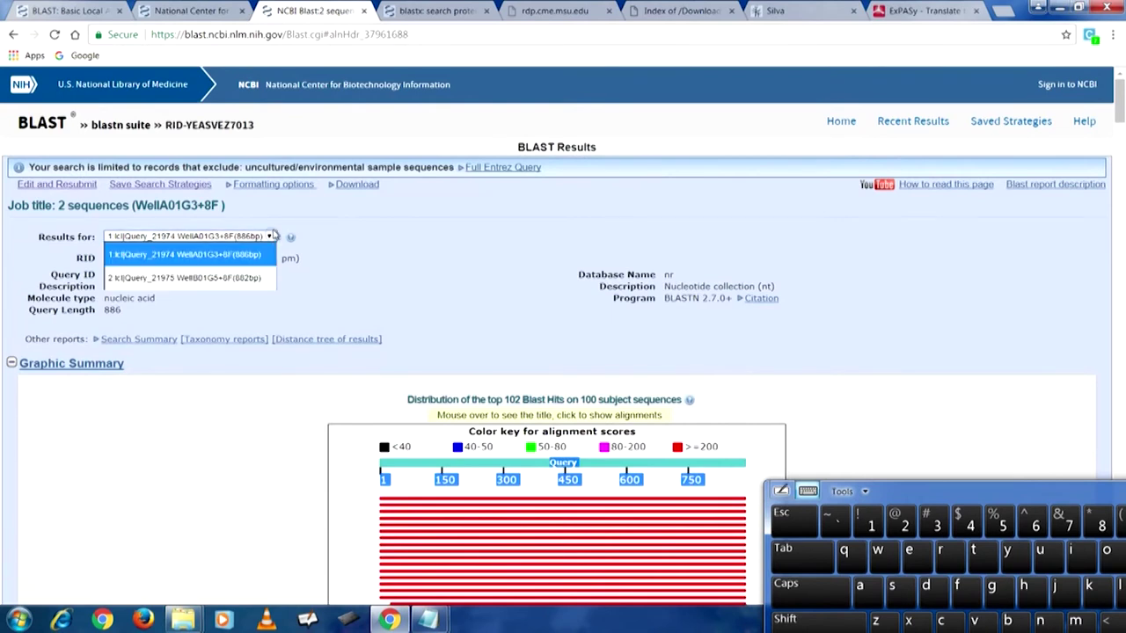
left_click(246, 278)
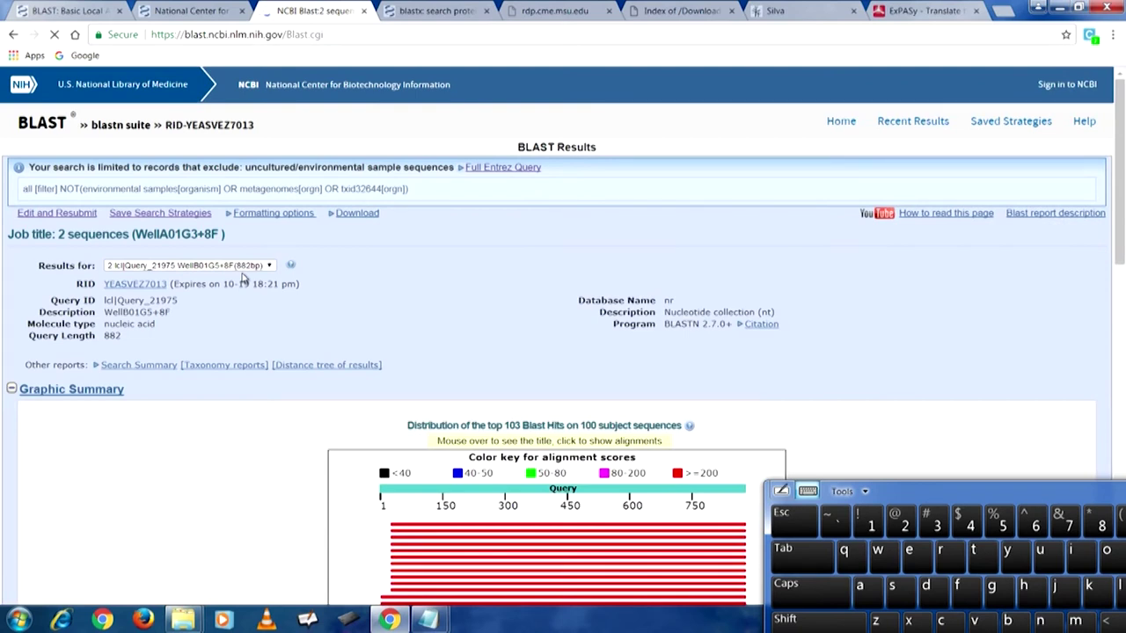
left_click_drag(130, 340, 83, 341)
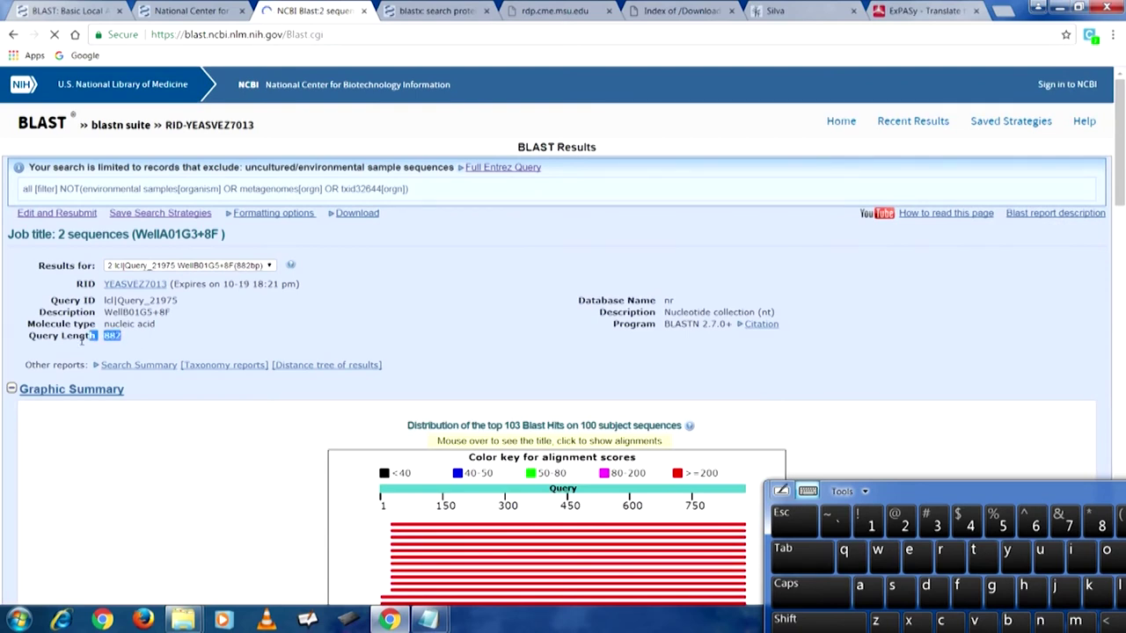
left_click_drag(1119, 171, 1112, 266)
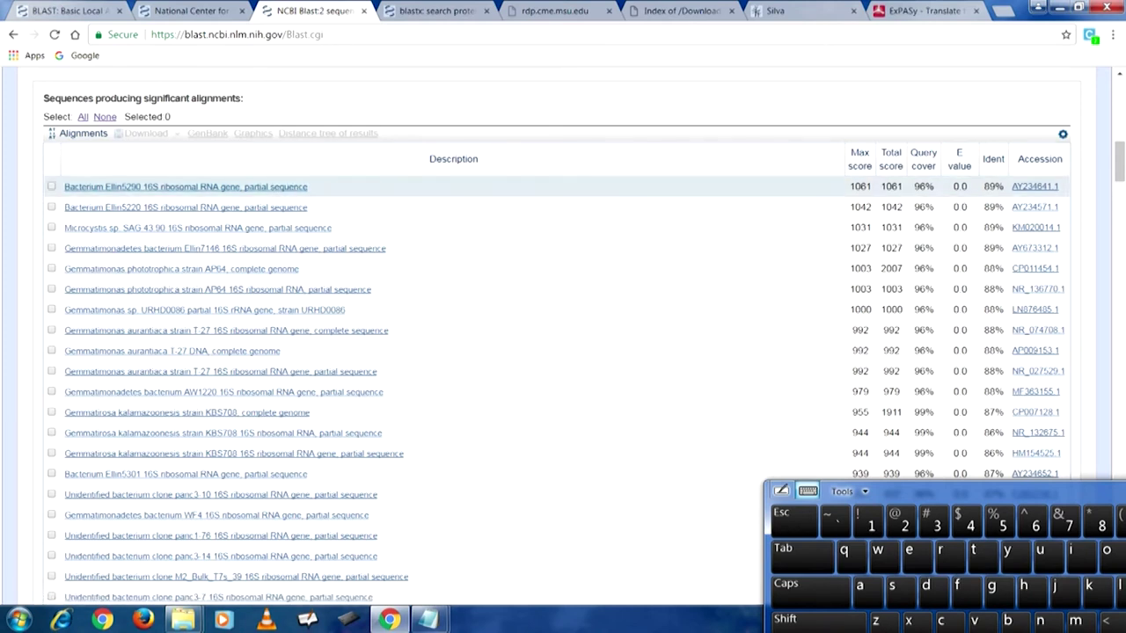
Step: Jump to the Ellin5290 alignment and compare the first two hits' scores
right_click(180, 186)
left_click_drag(91, 168, 173, 190)
left_click(173, 190)
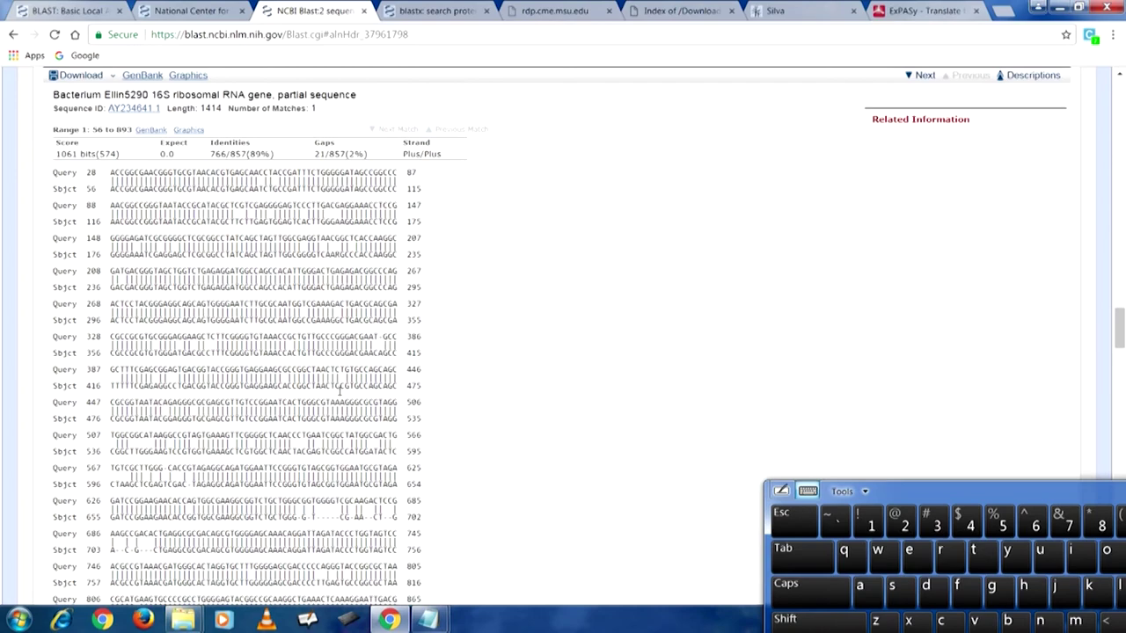
left_click_drag(1117, 339, 1111, 174)
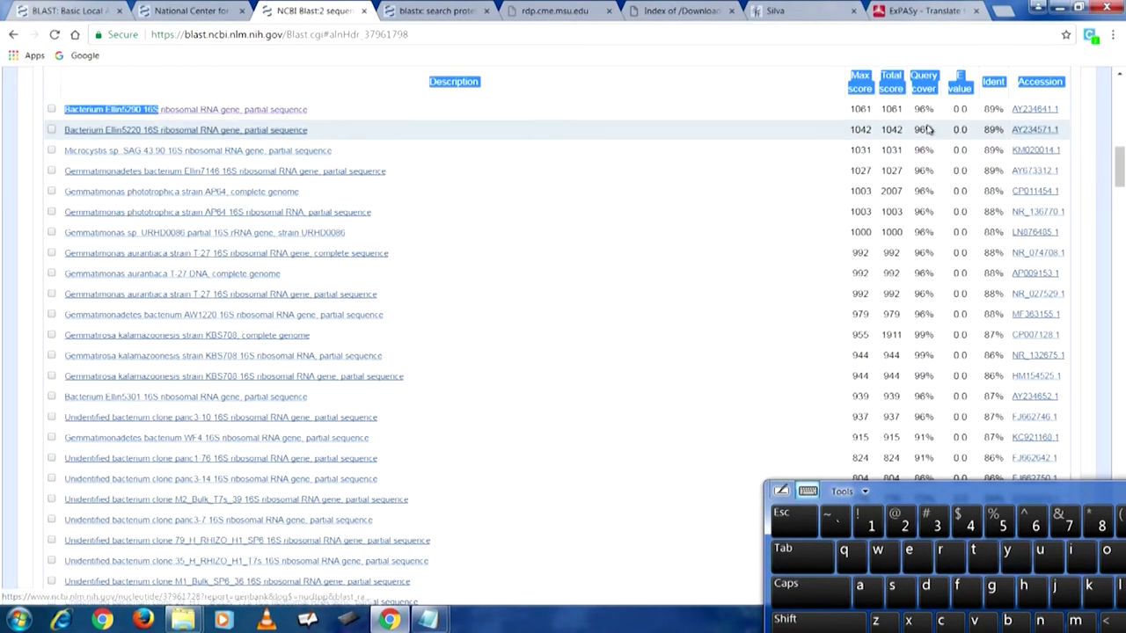
left_click_drag(953, 109, 921, 130)
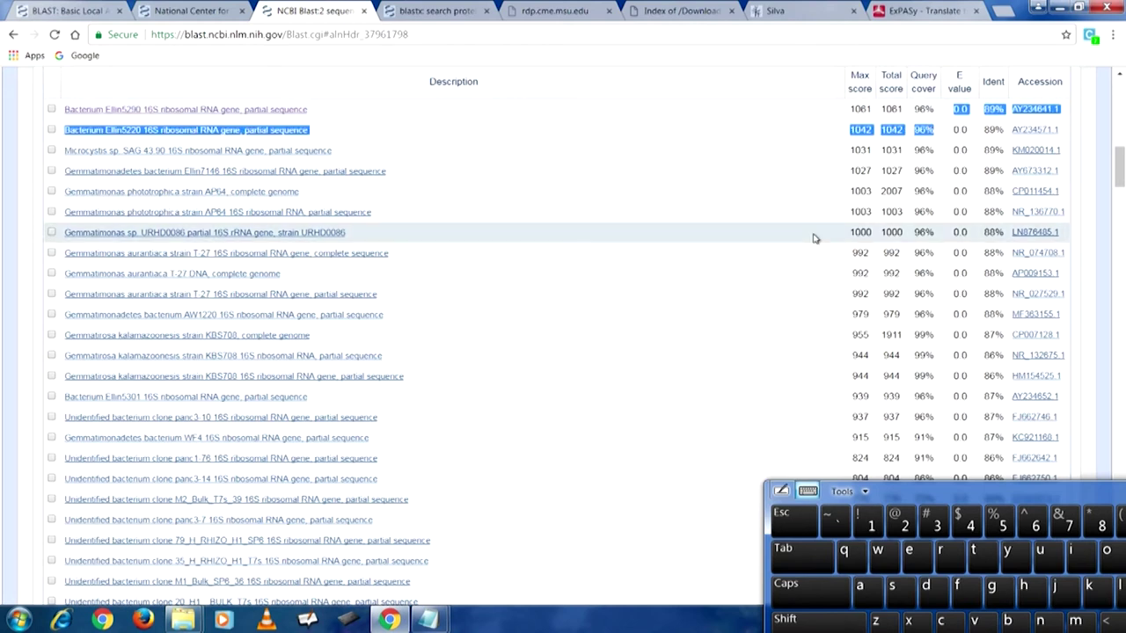
Step: Open AY234571.1 briefly, read AY234641.1's Gemmatimonadetes lineage, then close these tabs and the results tab
left_click(1036, 130)
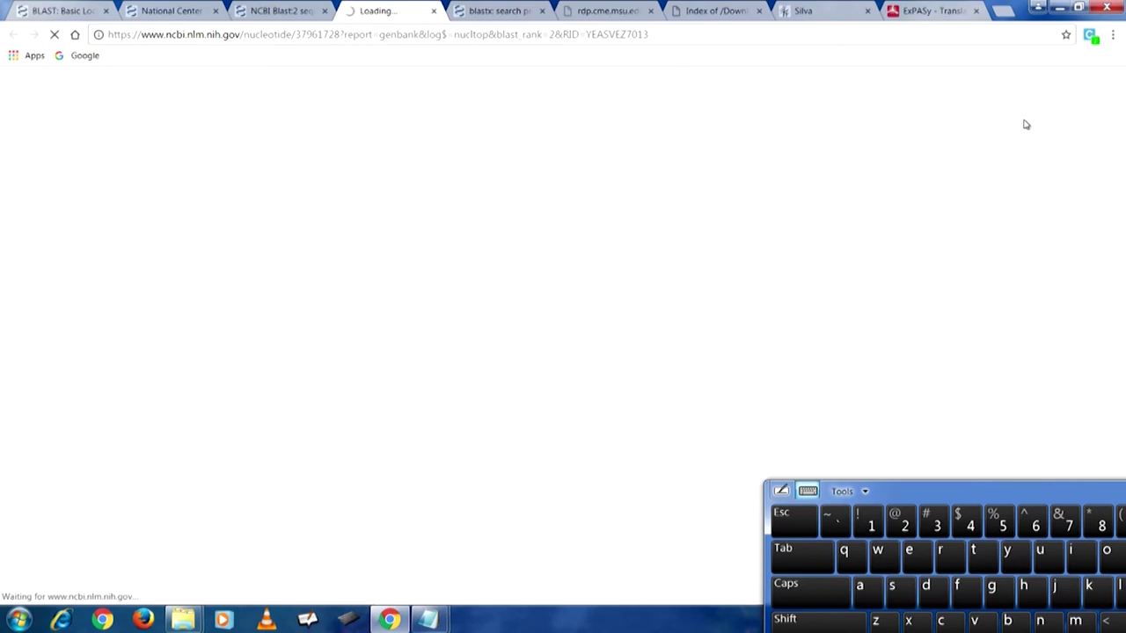
key("ctrl+w")
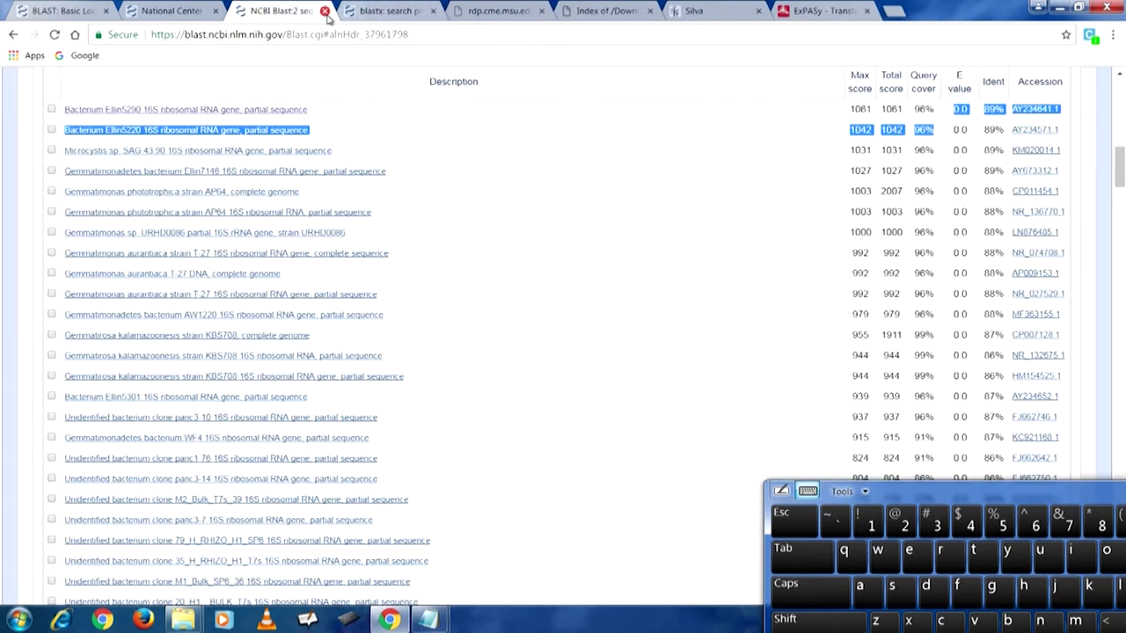
left_click(1038, 109)
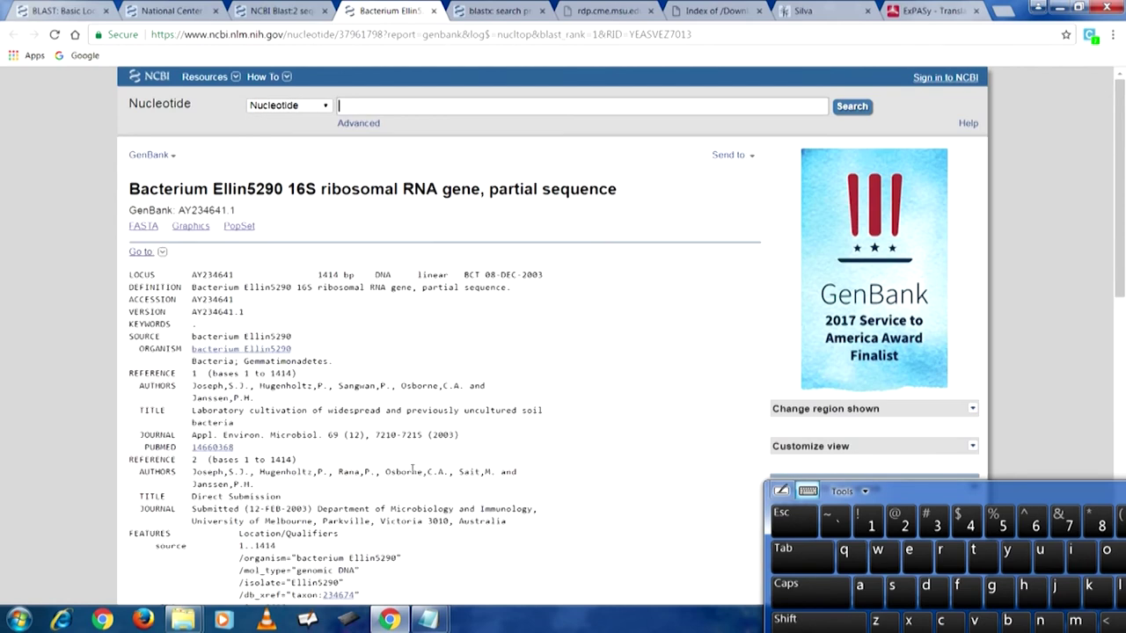
left_click_drag(304, 361, 342, 363)
left_click(272, 363)
left_click(433, 11)
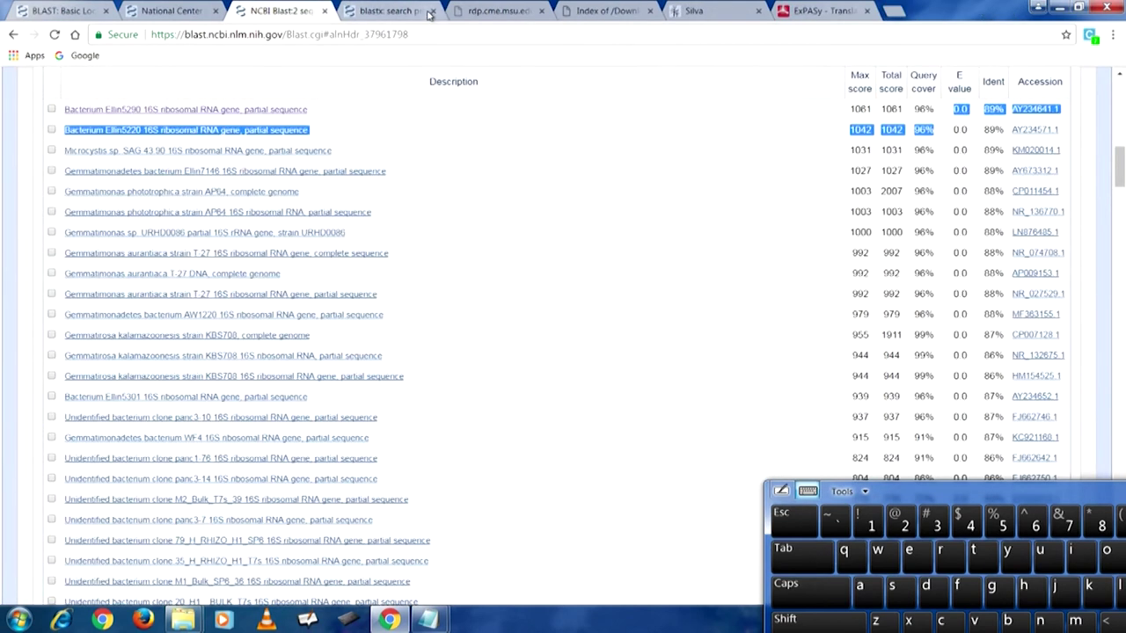
left_click(325, 10)
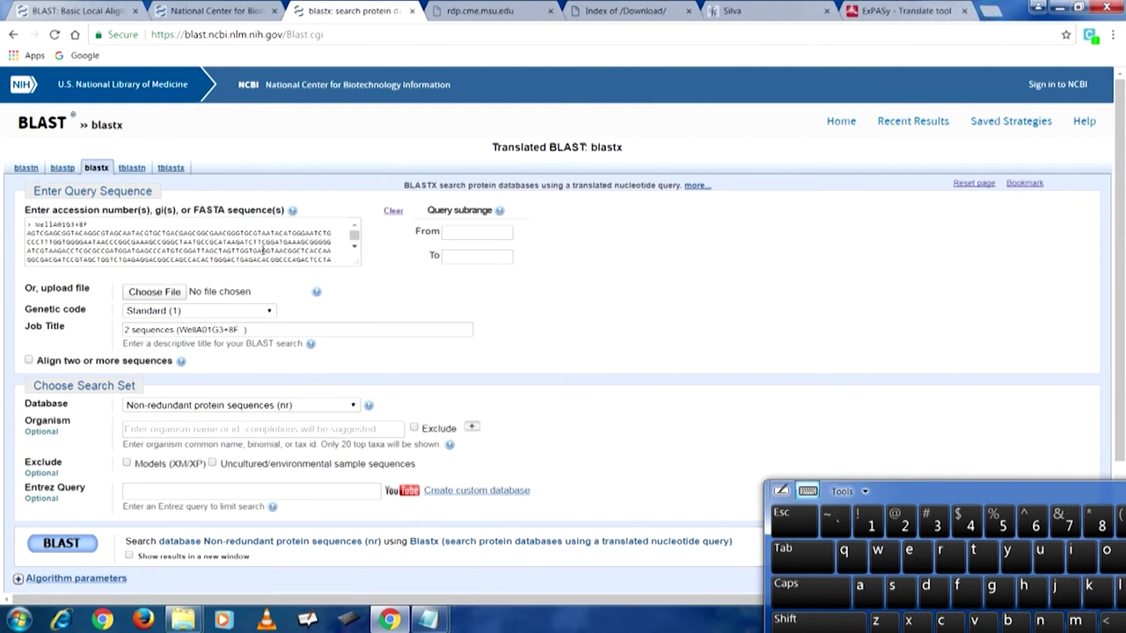
Step: Review the two query sequences in the blastx box and submit the blastx search
double_click(325, 238)
scroll(355, 246, "down", 5)
left_click_drag(355, 233, 354, 225)
left_click_drag(1119, 220, 1121, 334)
left_click(78, 406)
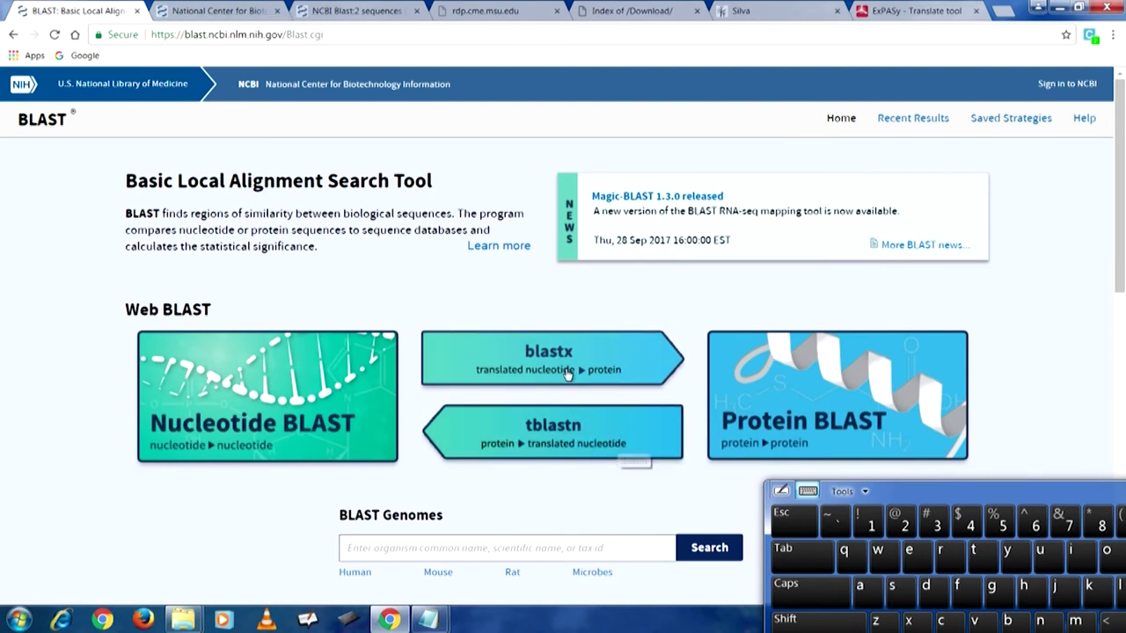
left_click_drag(1121, 236, 1122, 294)
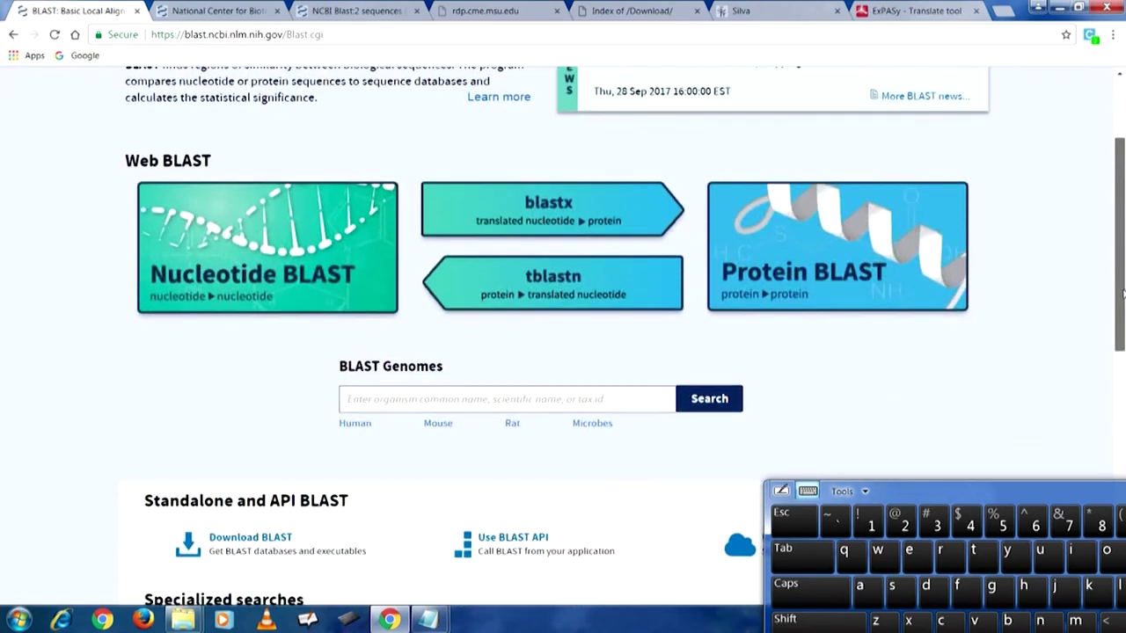
scroll(1122, 294, "down", 3)
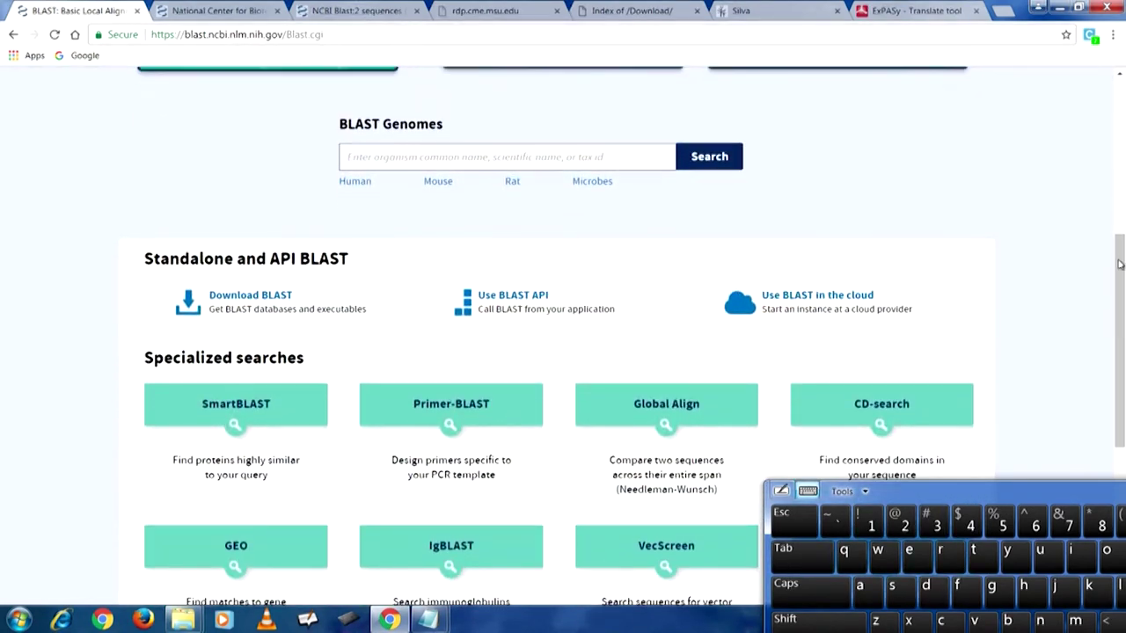
left_click_drag(1119, 264, 1121, 321)
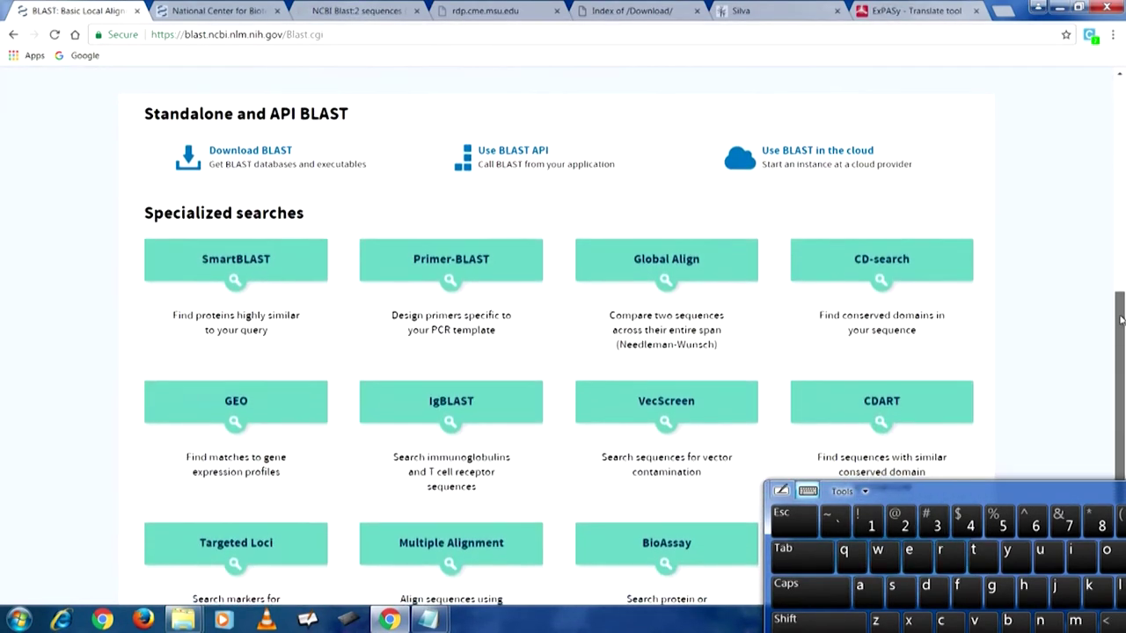
scroll(1122, 321, "down", 1)
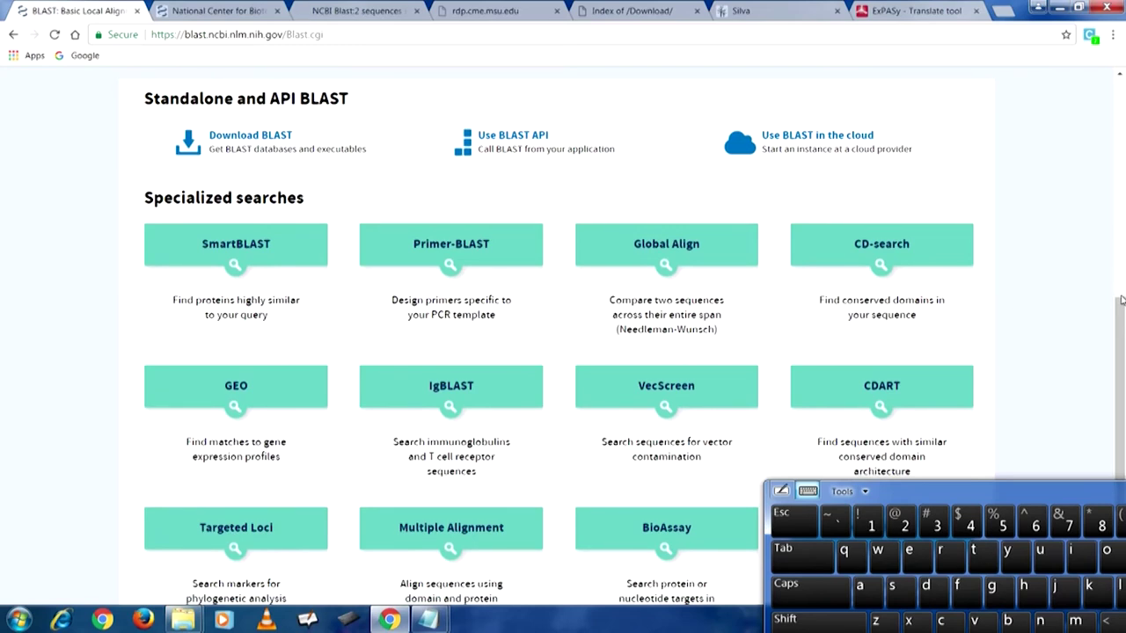